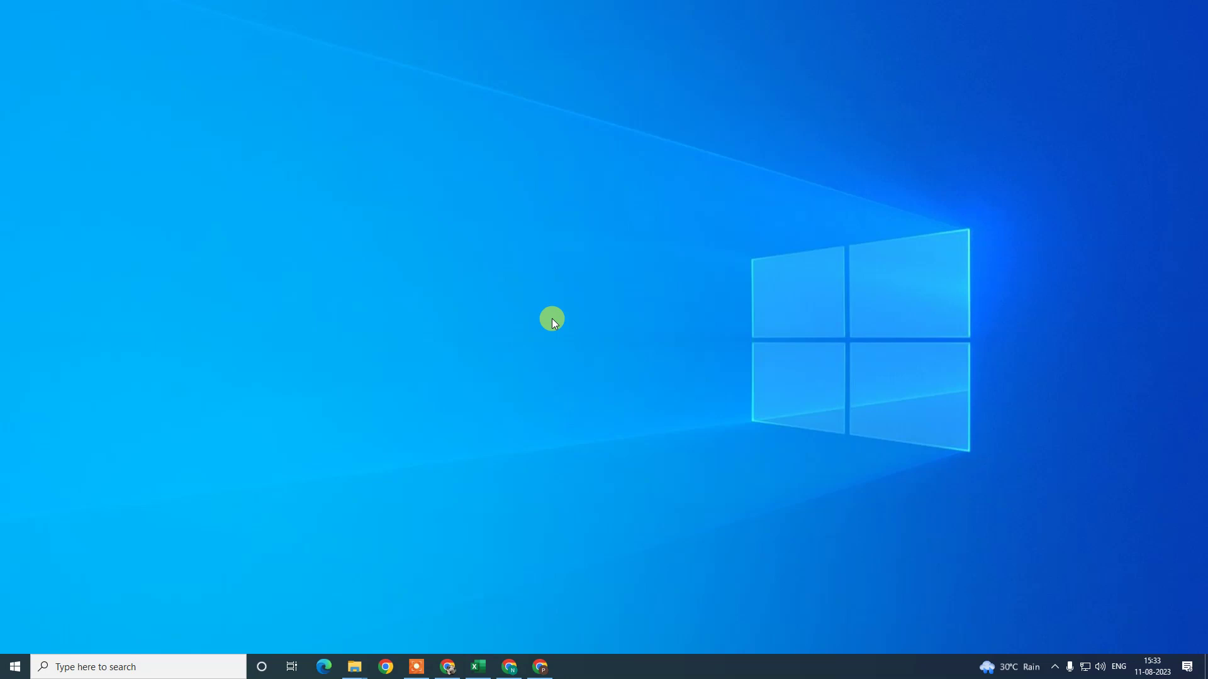
# Restore the minimised Chrome window showing the Google New Tab page
pyautogui.hotkey('alt', 'Tab')
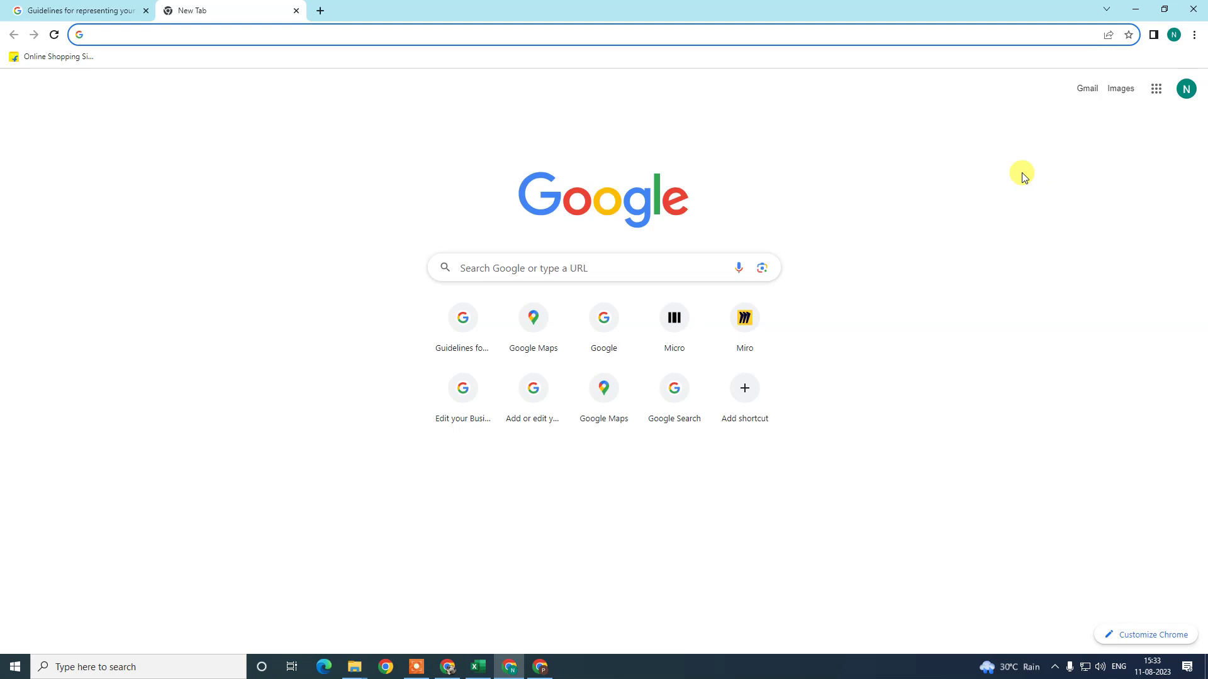
# Check which e-mail address the signed-in Google account uses
pyautogui.click(1188, 91)
pyautogui.moveTo(1028, 151); pyautogui.dragTo(1129, 146)
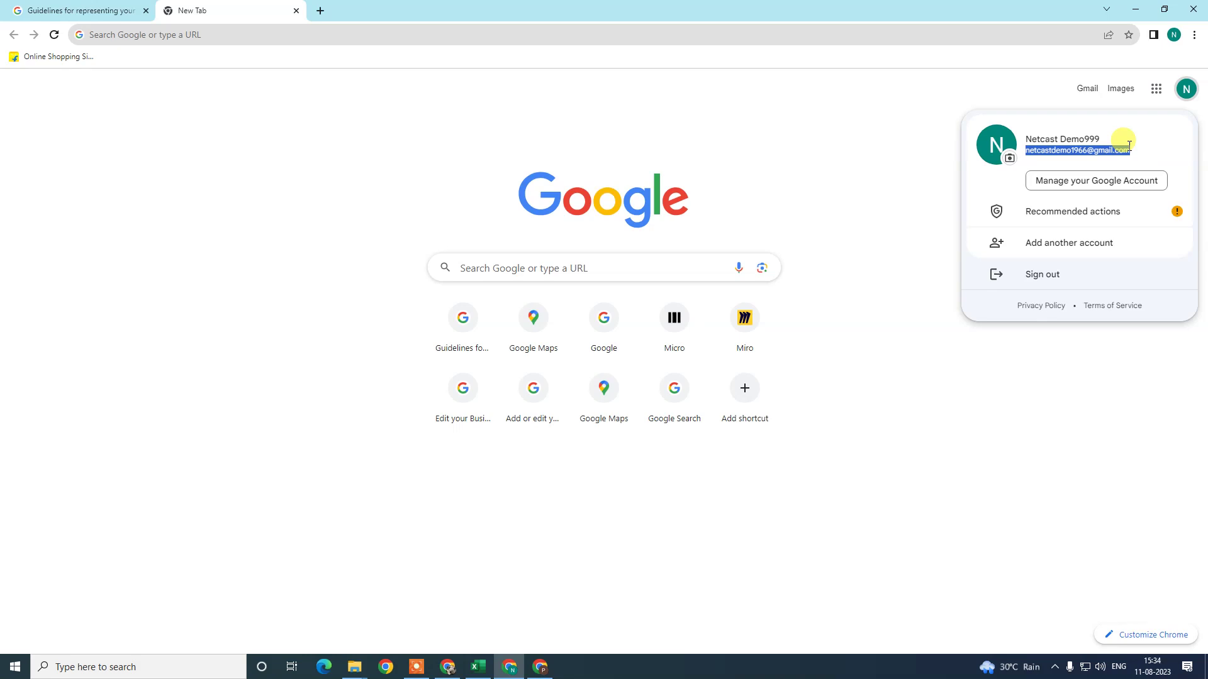
pyautogui.click(243, 142)
# Search 'my business' and open BVHD car delear from all managed Business Profiles
pyautogui.click(493, 266)
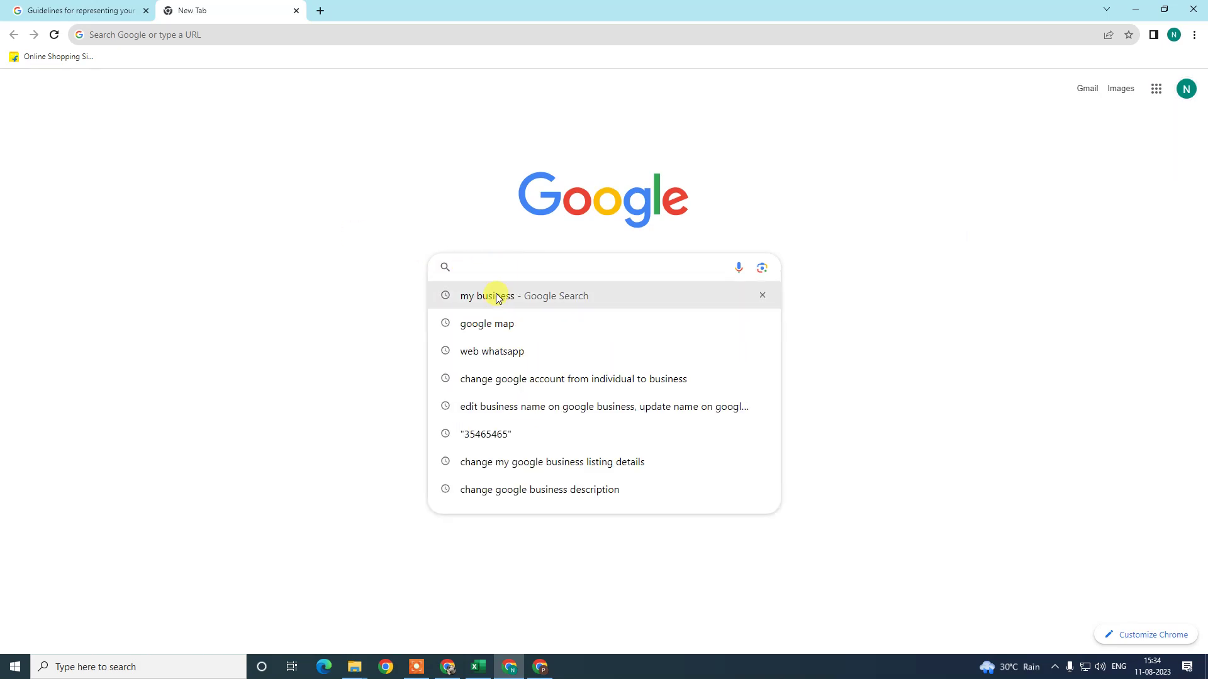
pyautogui.click(493, 293)
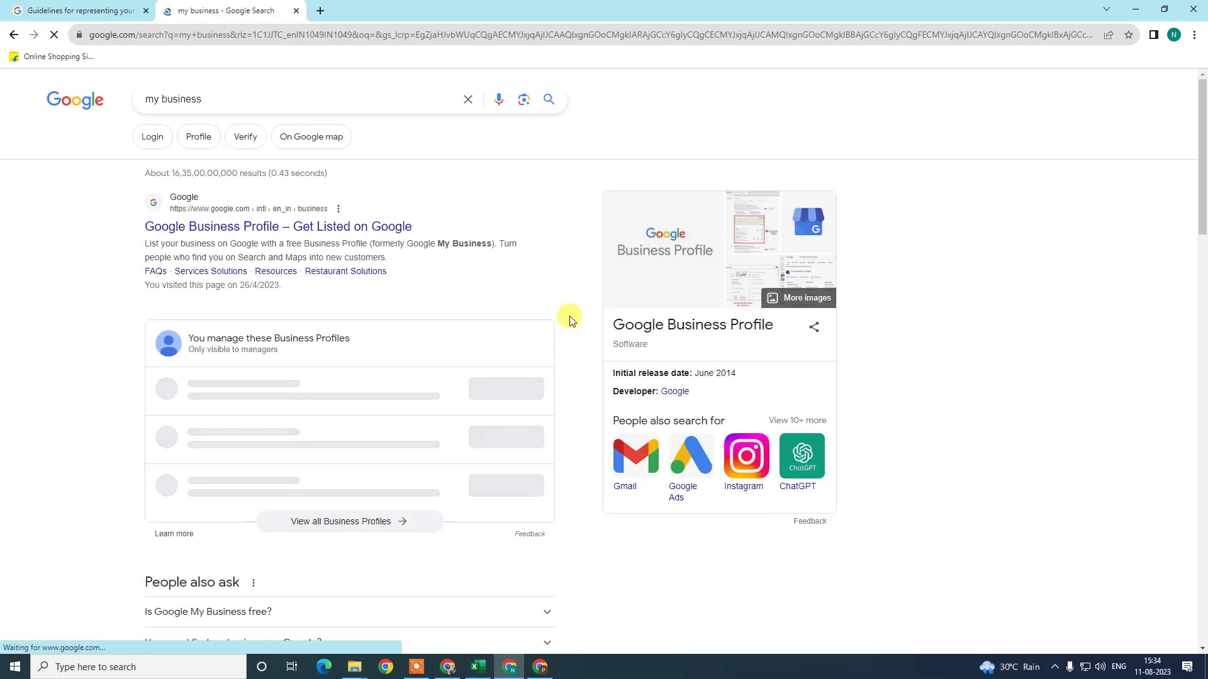
pyautogui.scroll(-2, 568, 318)
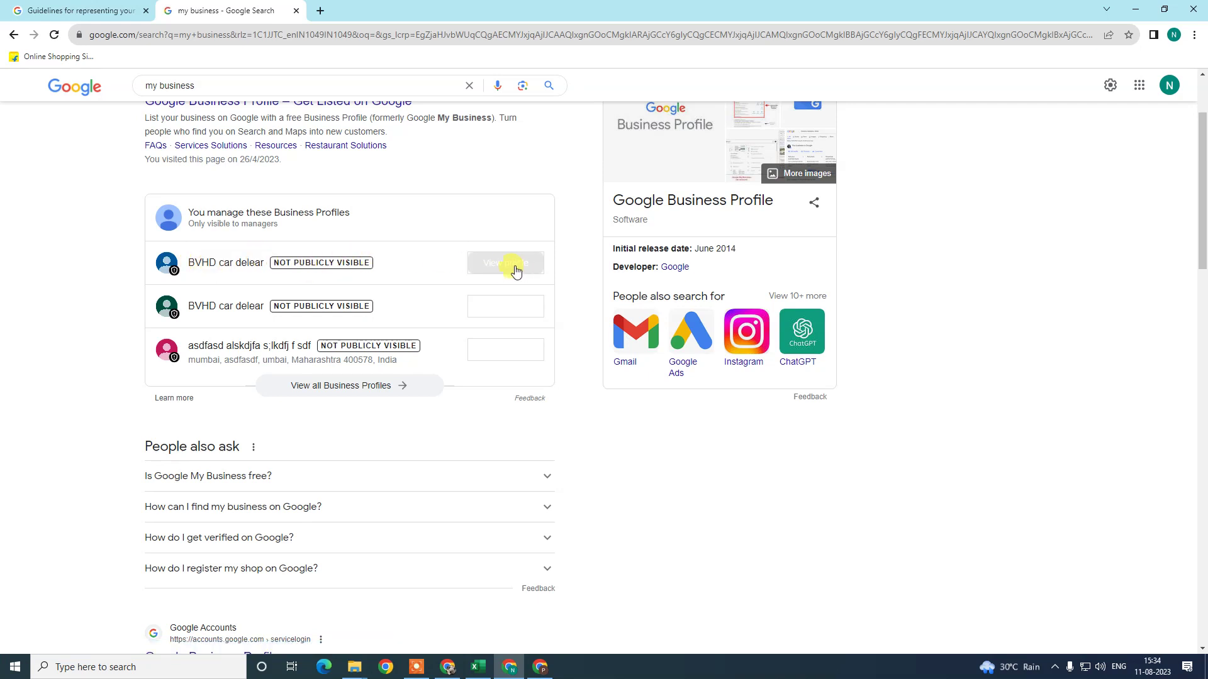
pyautogui.click(336, 386)
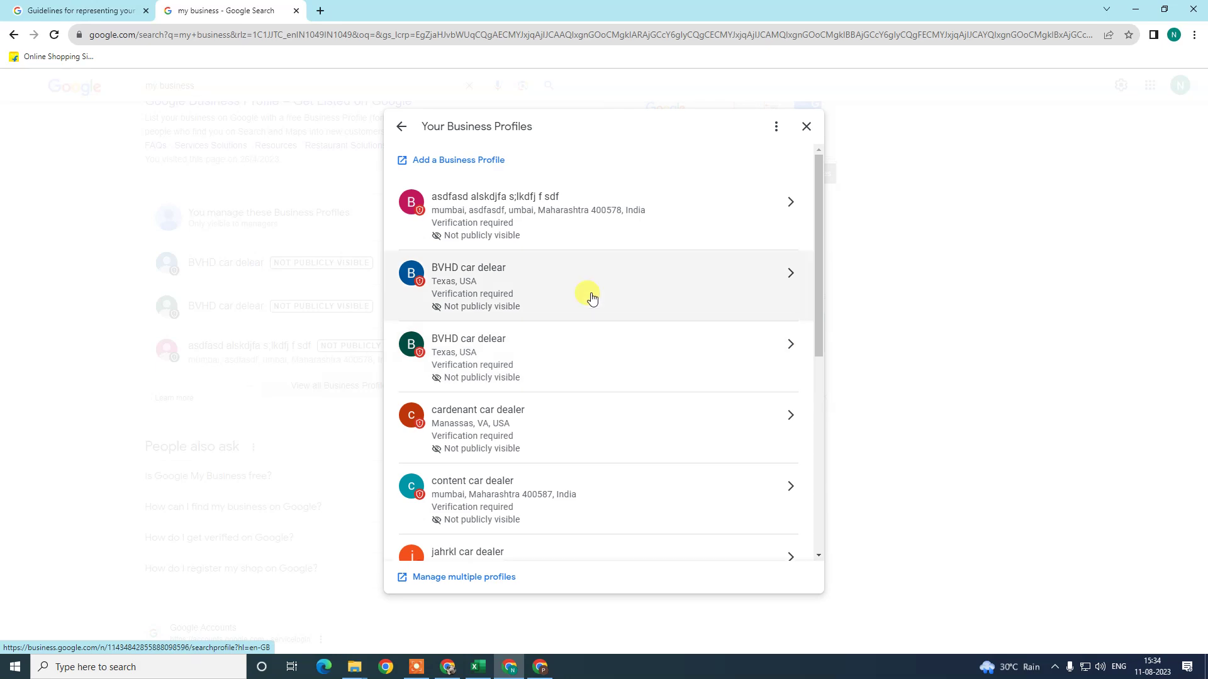
pyautogui.scroll(-1, 592, 298)
pyautogui.click(549, 239)
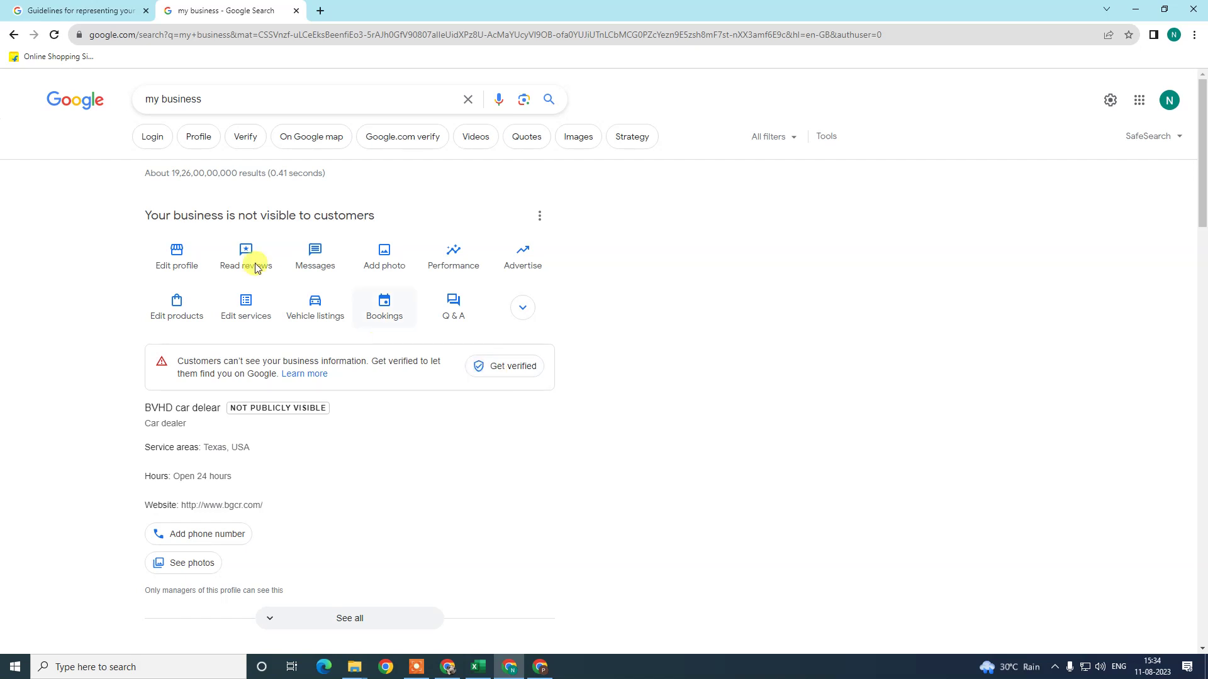
# Highlight, then clear, the 'Your business is not visible to customers' heading
pyautogui.moveTo(128, 222); pyautogui.dragTo(408, 215)
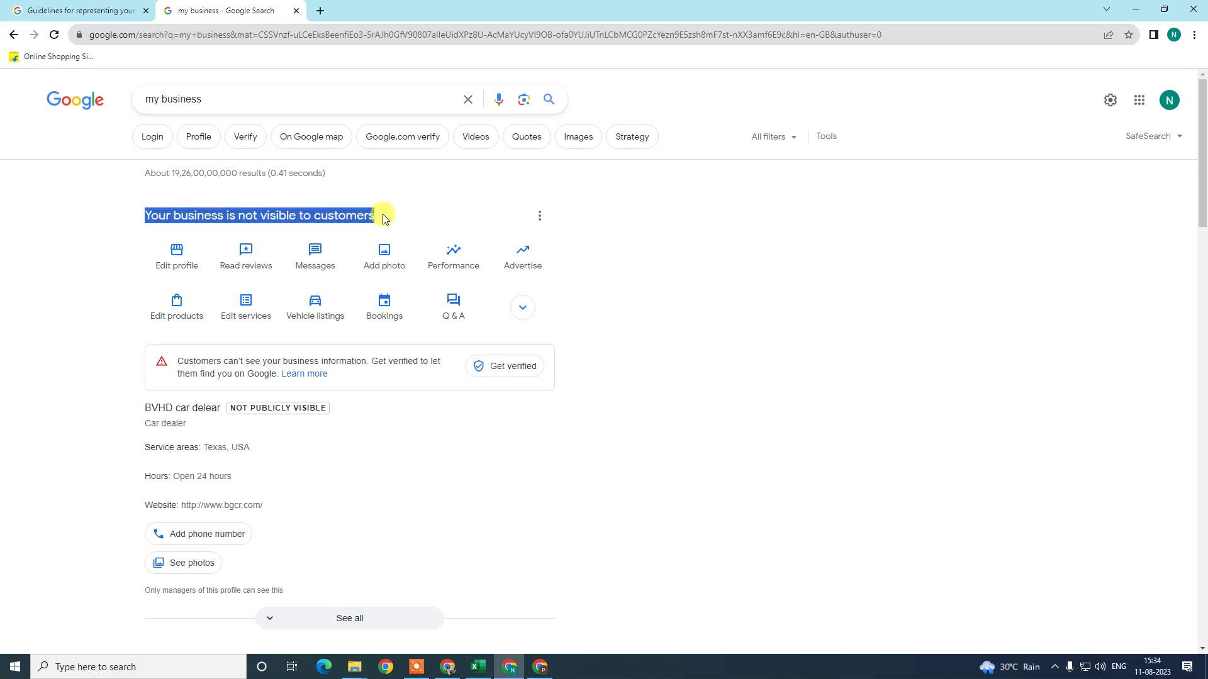
pyautogui.click(599, 391)
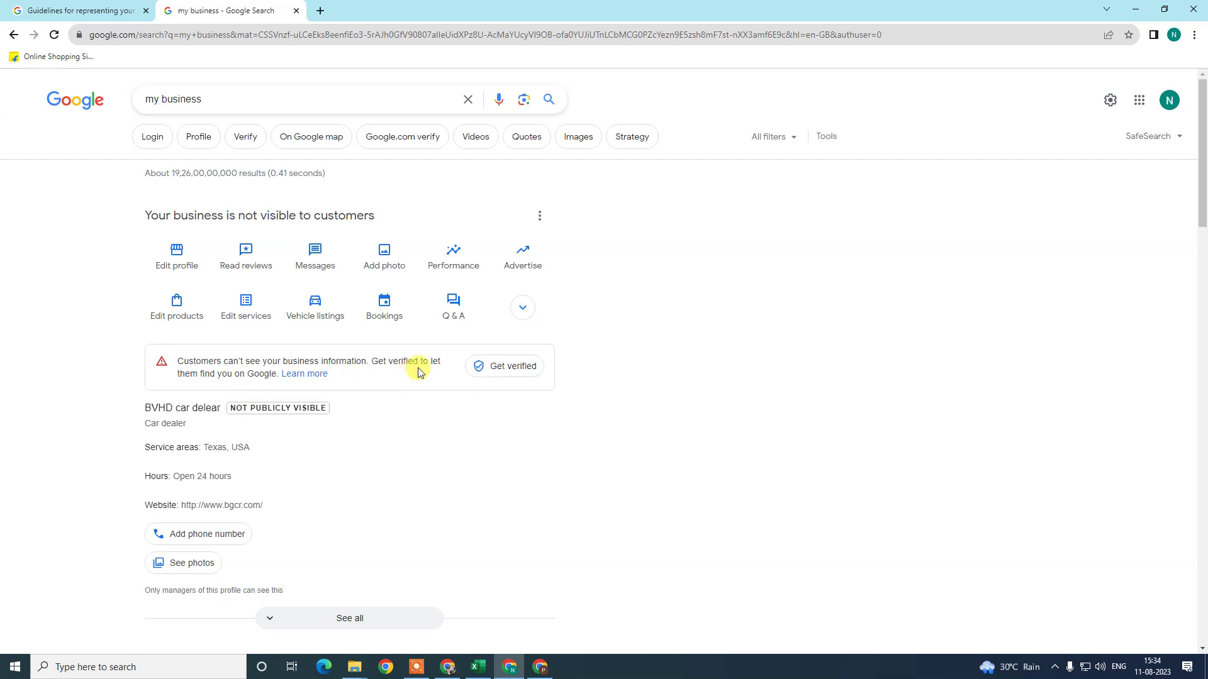
pyautogui.click(499, 370)
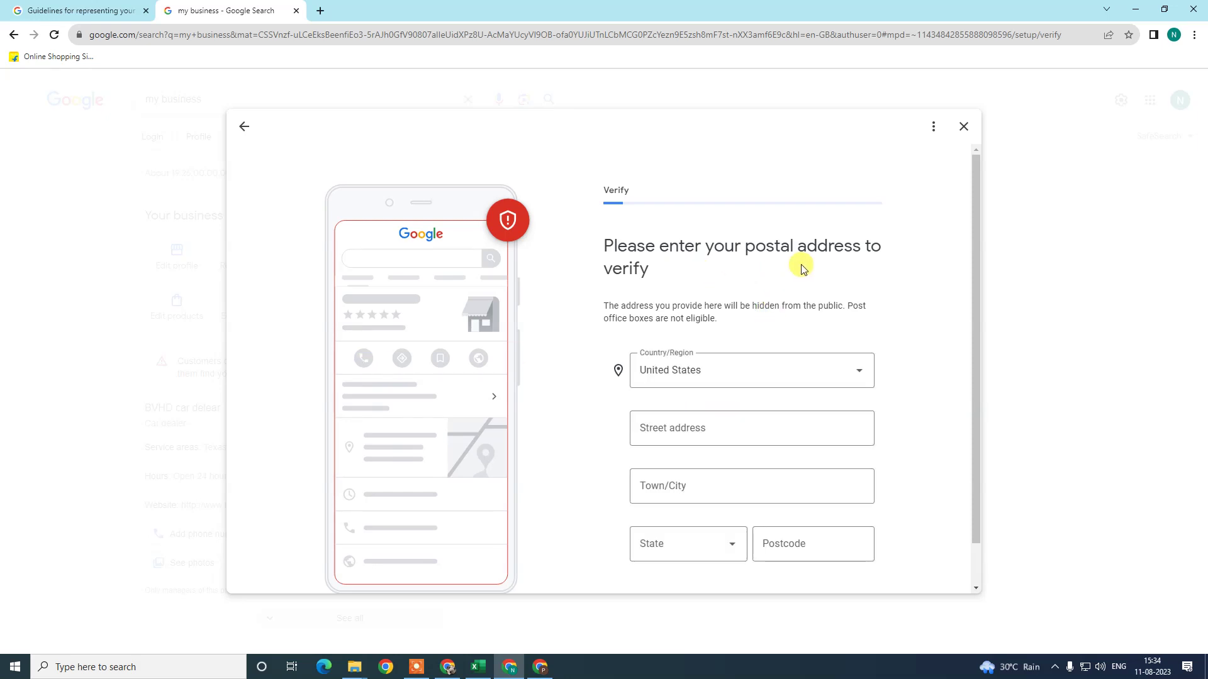
pyautogui.scroll(-1, 640, 294)
pyautogui.scroll(-2, 641, 295)
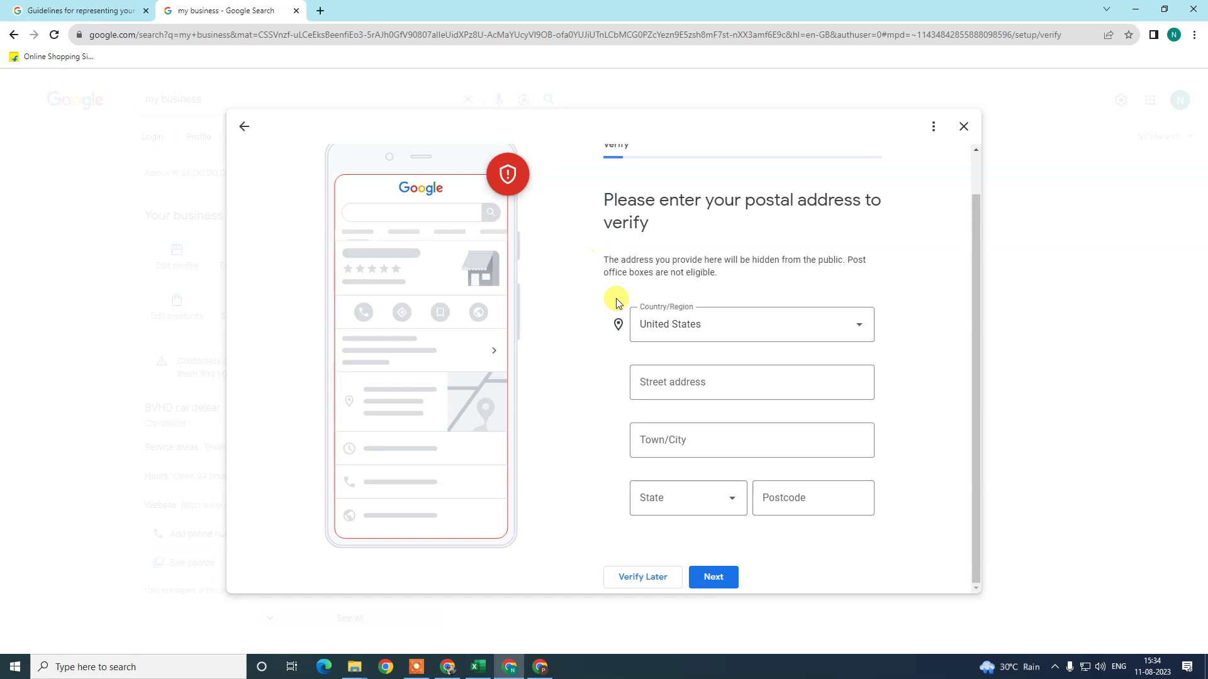
pyautogui.scroll(2, 616, 303)
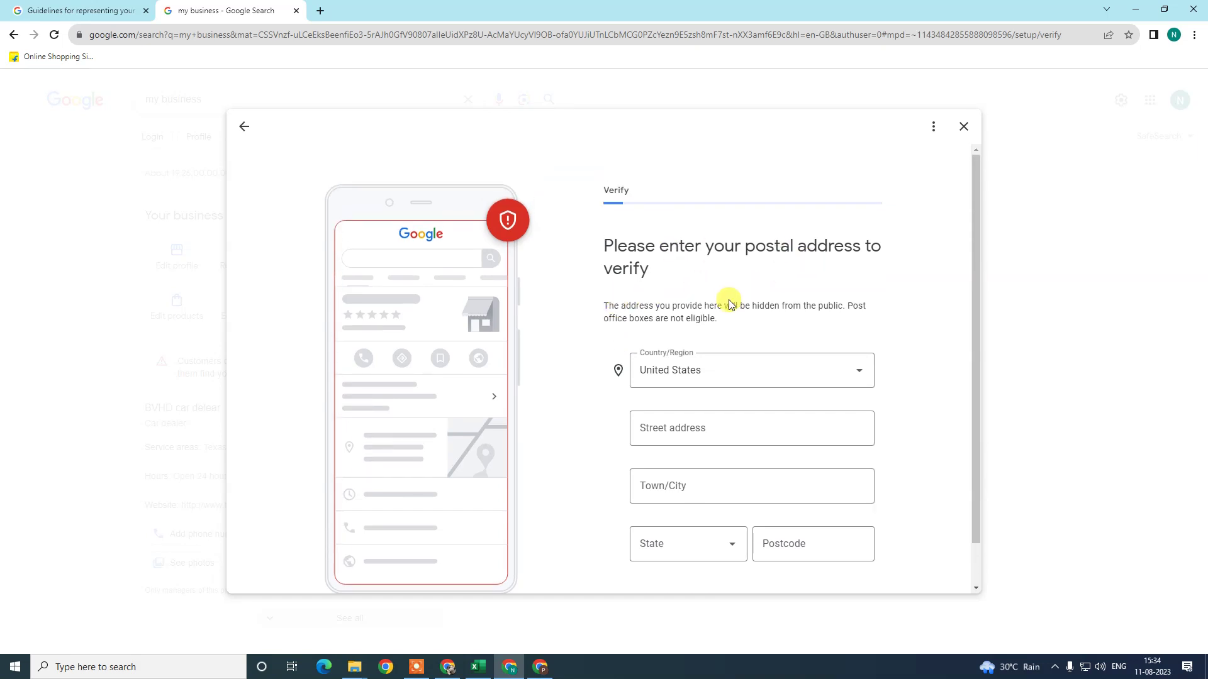
pyautogui.scroll(-2, 707, 304)
pyautogui.scroll(2, 606, 261)
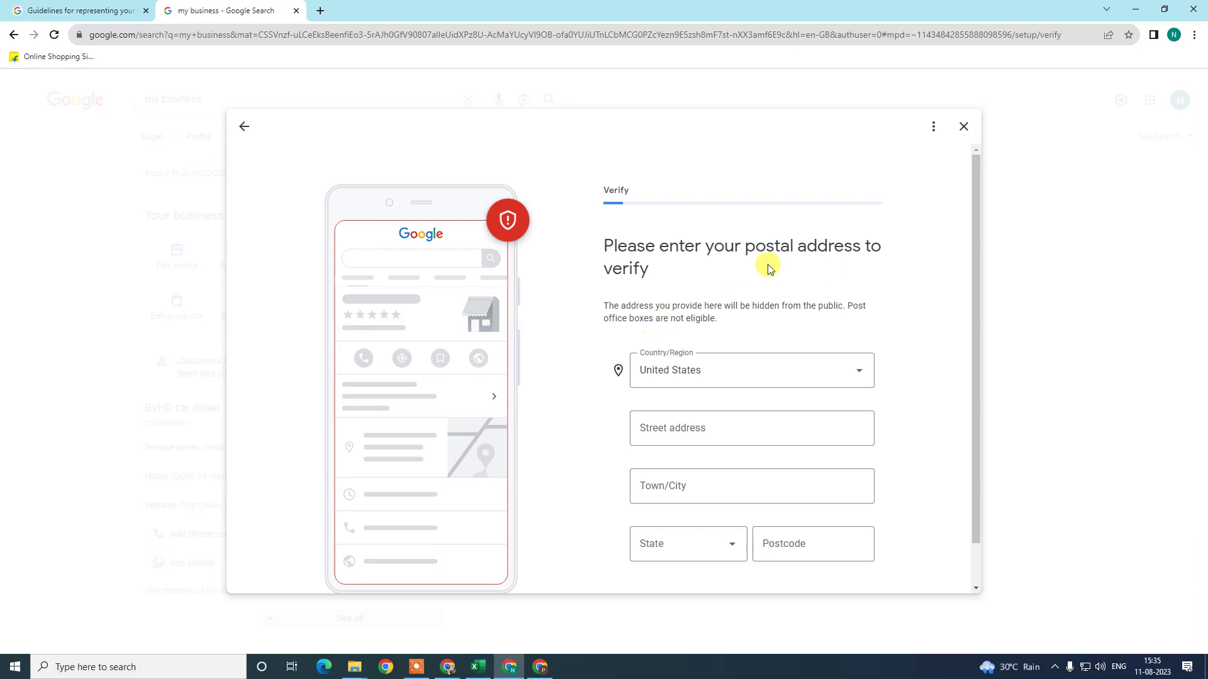
pyautogui.moveTo(747, 249); pyautogui.dragTo(768, 267)
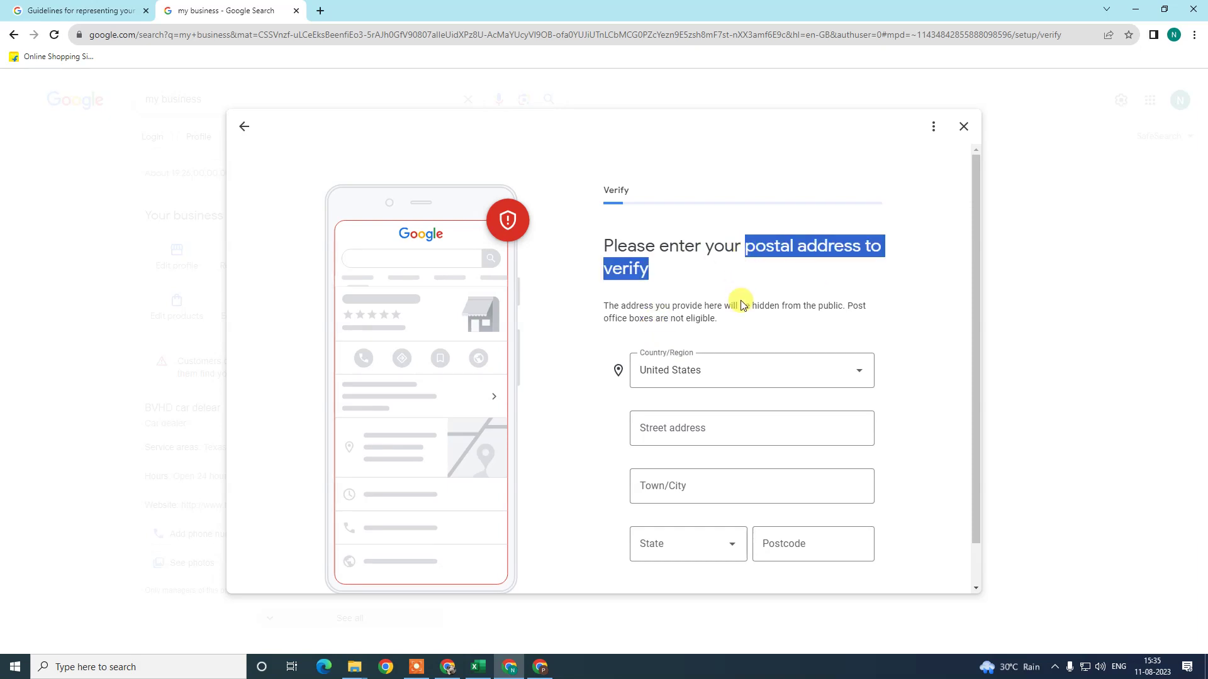
pyautogui.scroll(-2, 740, 300)
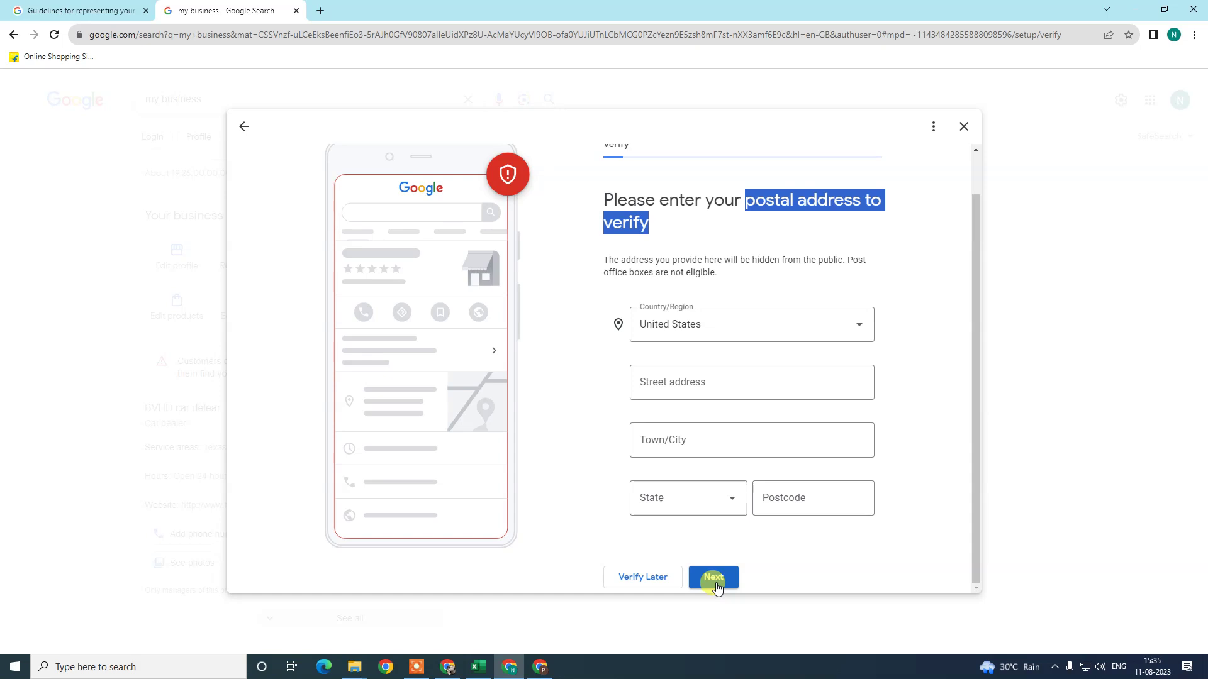
pyautogui.scroll(1, 652, 350)
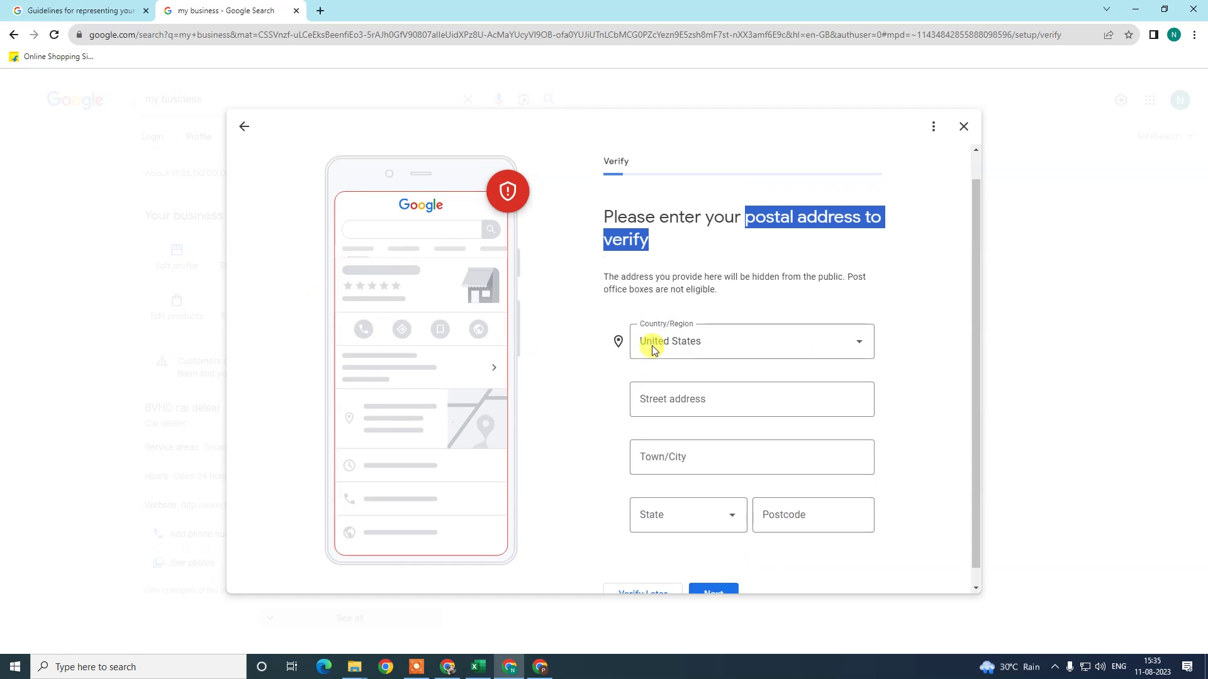
pyautogui.click(964, 127)
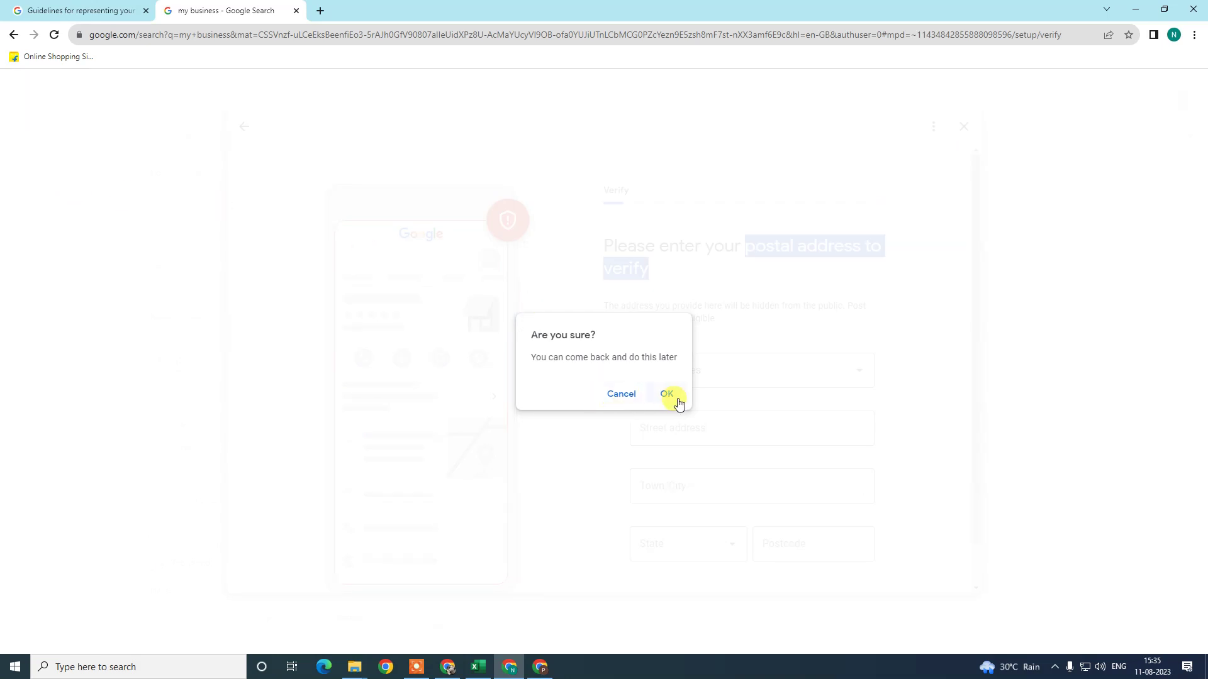
pyautogui.click(678, 400)
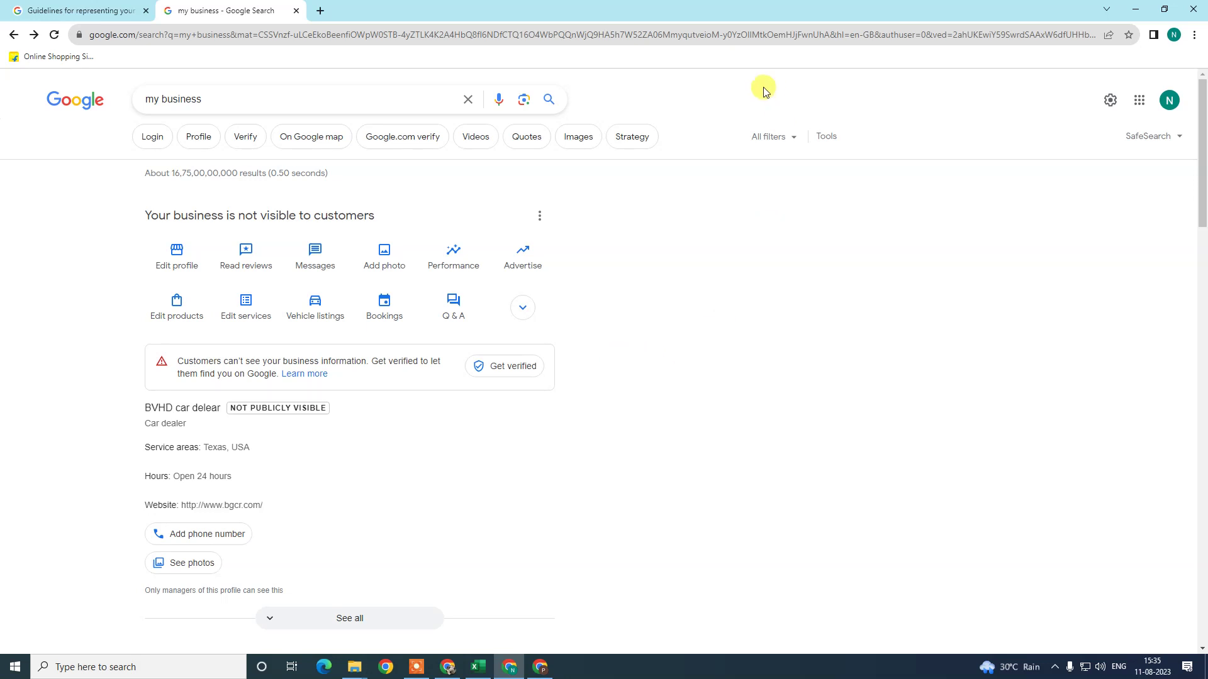
# Expand the extra profile actions beside Q & A to show Add update and See photos
pyautogui.click(322, 10)
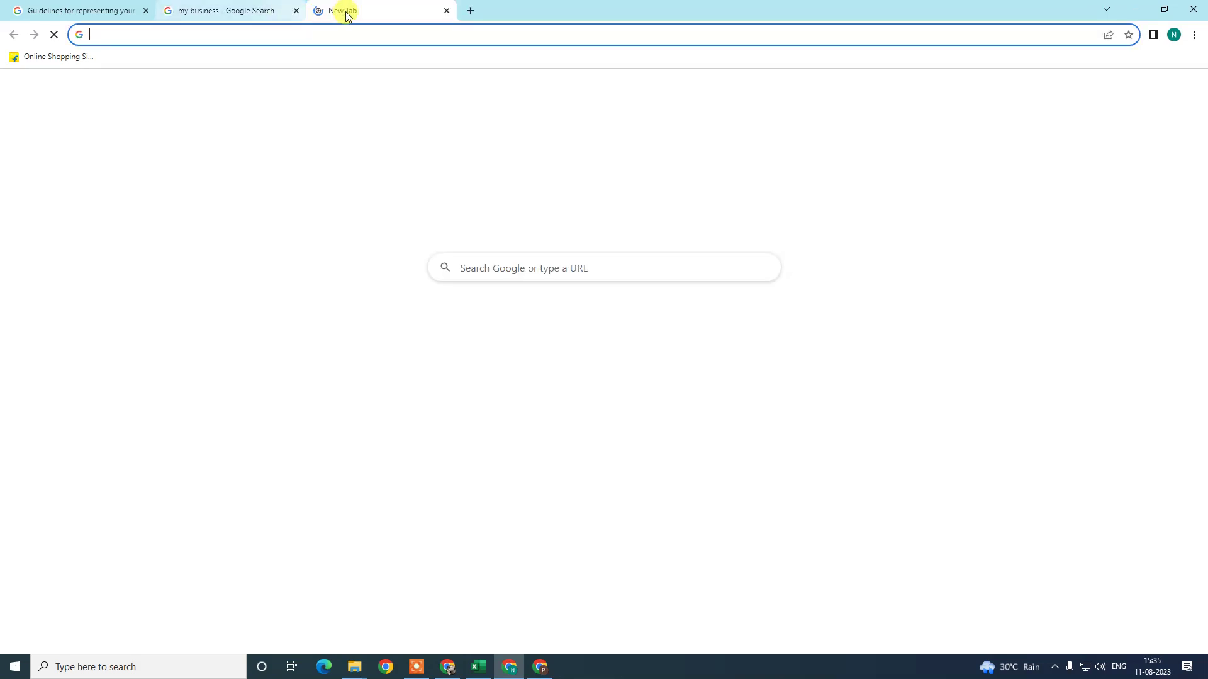
pyautogui.click(447, 12)
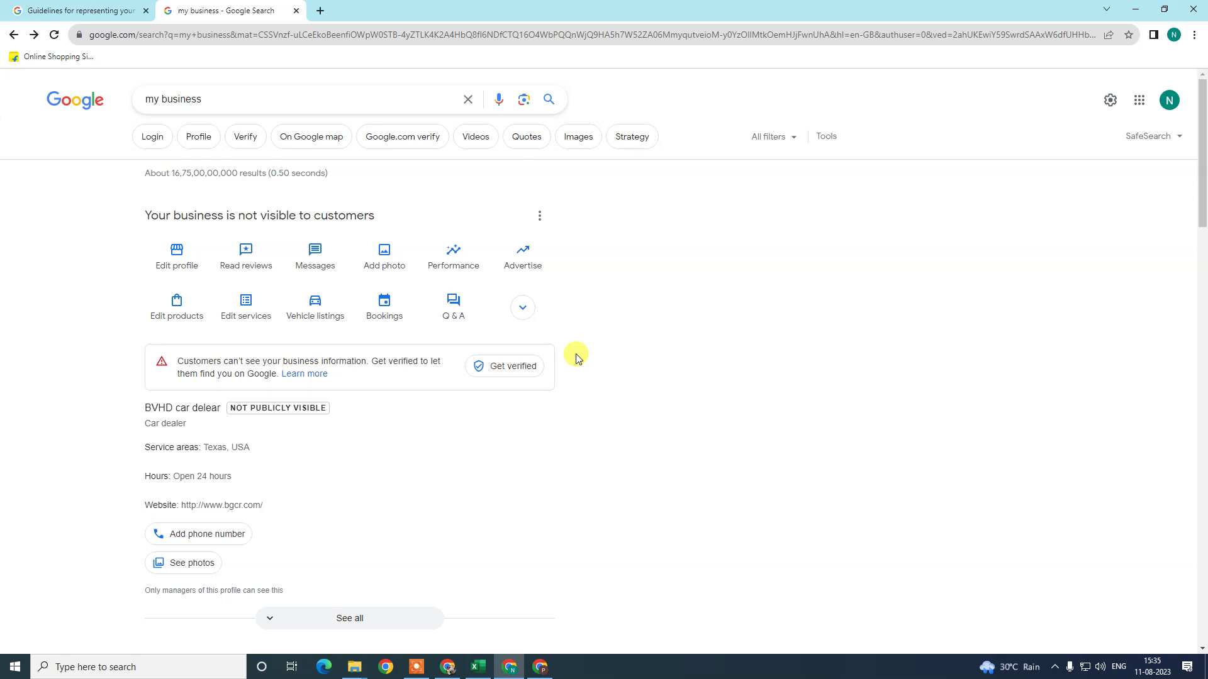
pyautogui.click(522, 307)
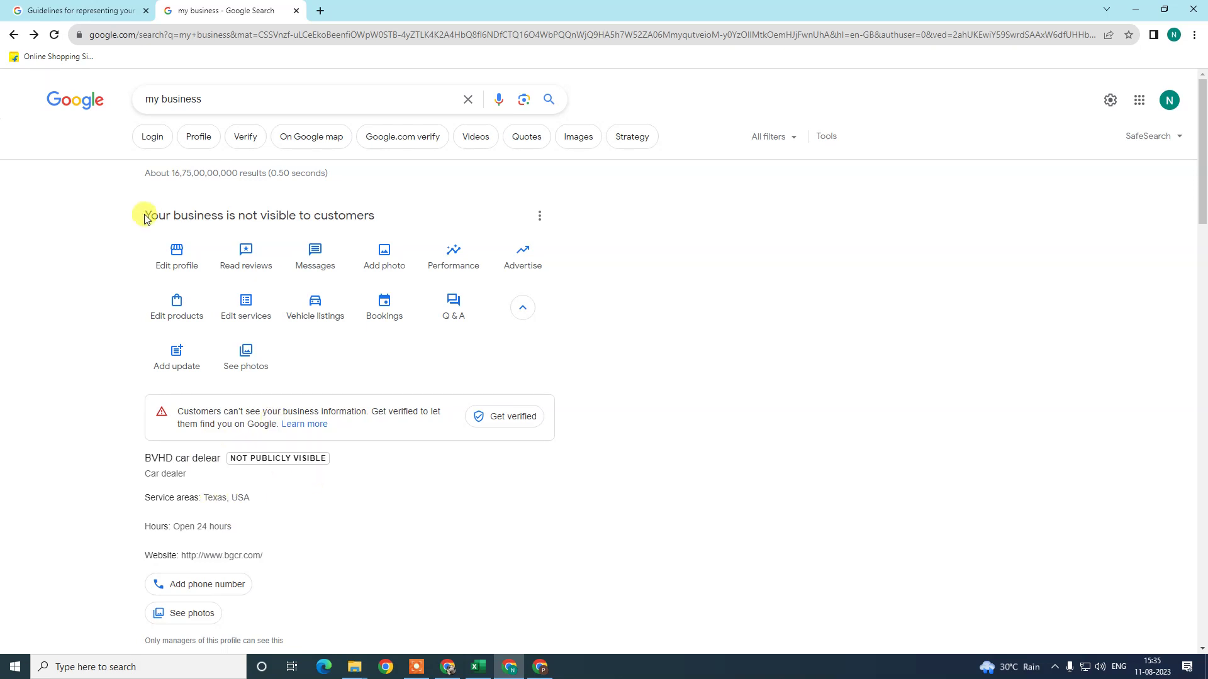
# Open Edit profile and make the 'add car dealer' description editable, selecting its text
pyautogui.click(176, 254)
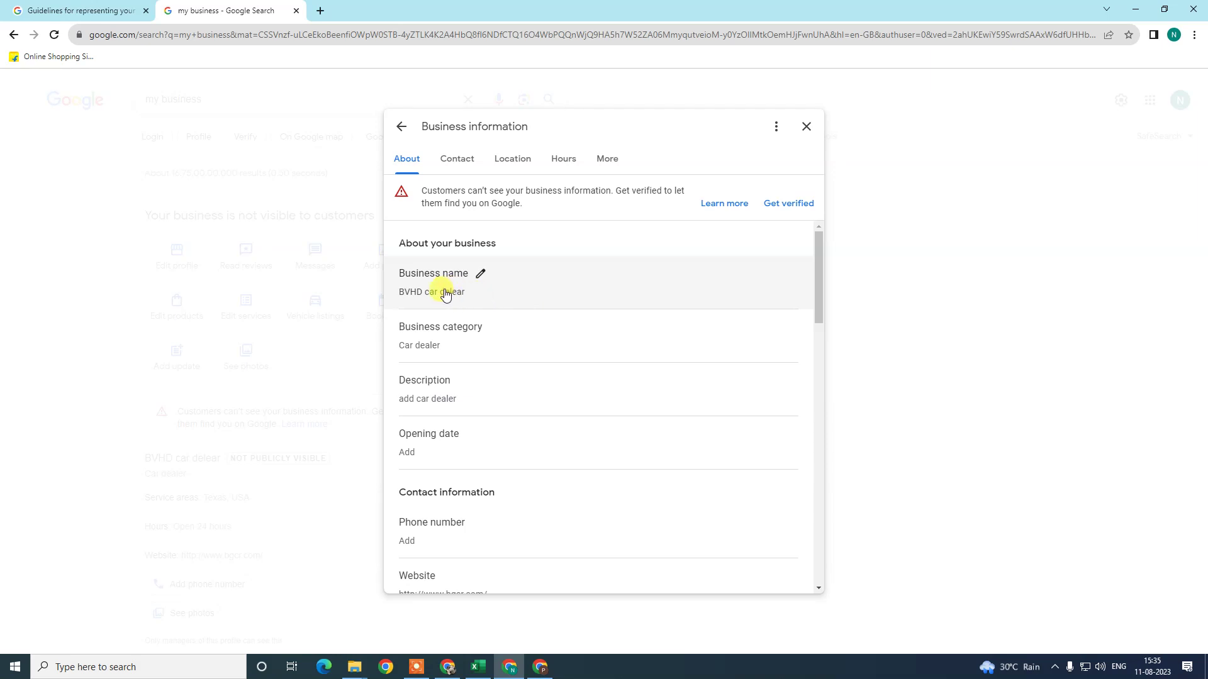
pyautogui.scroll(-1, 440, 294)
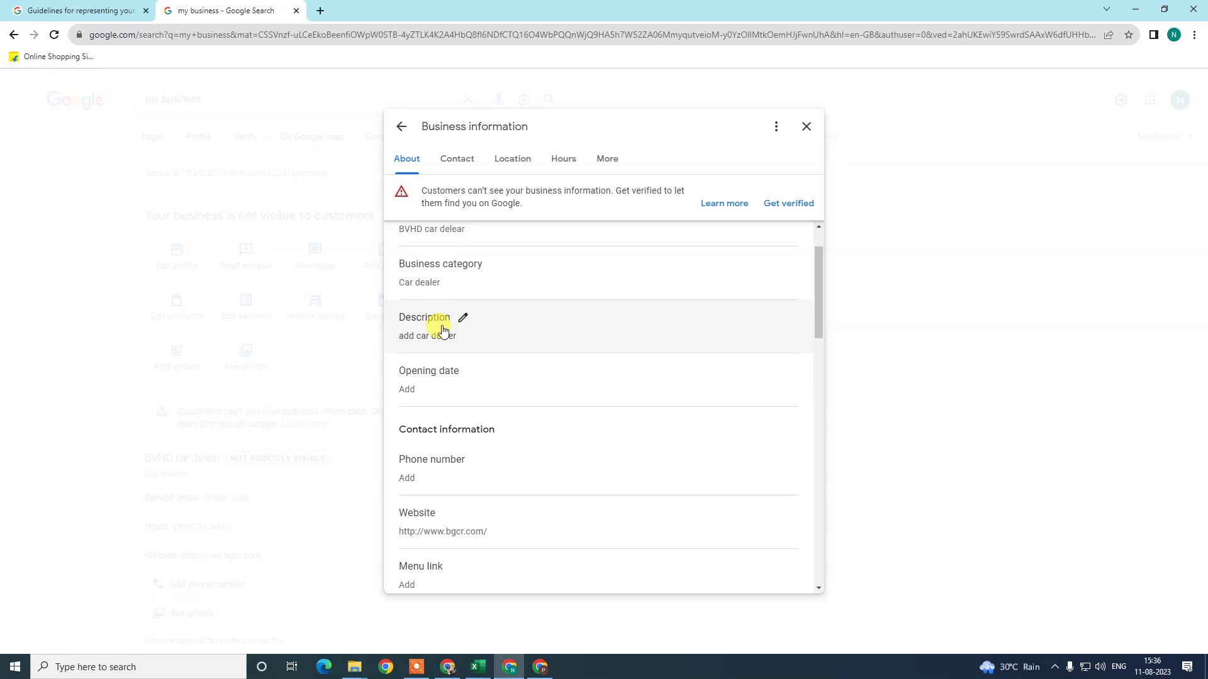
pyautogui.click(461, 318)
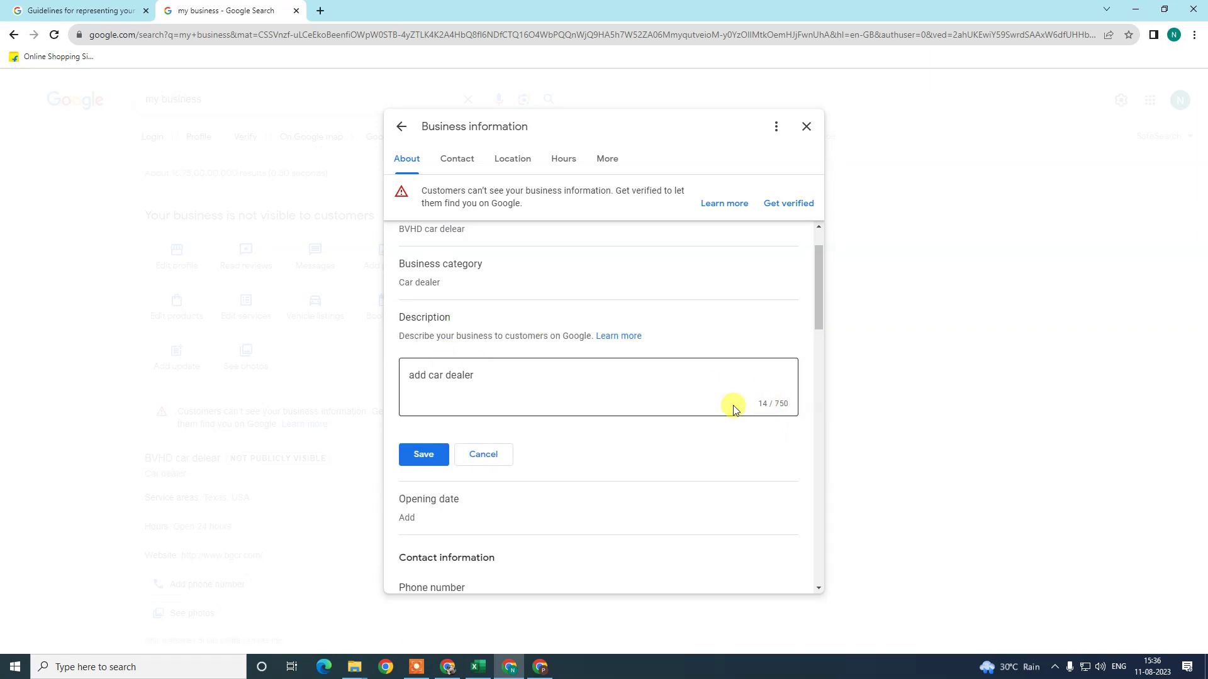
pyautogui.moveTo(526, 380); pyautogui.dragTo(391, 375)
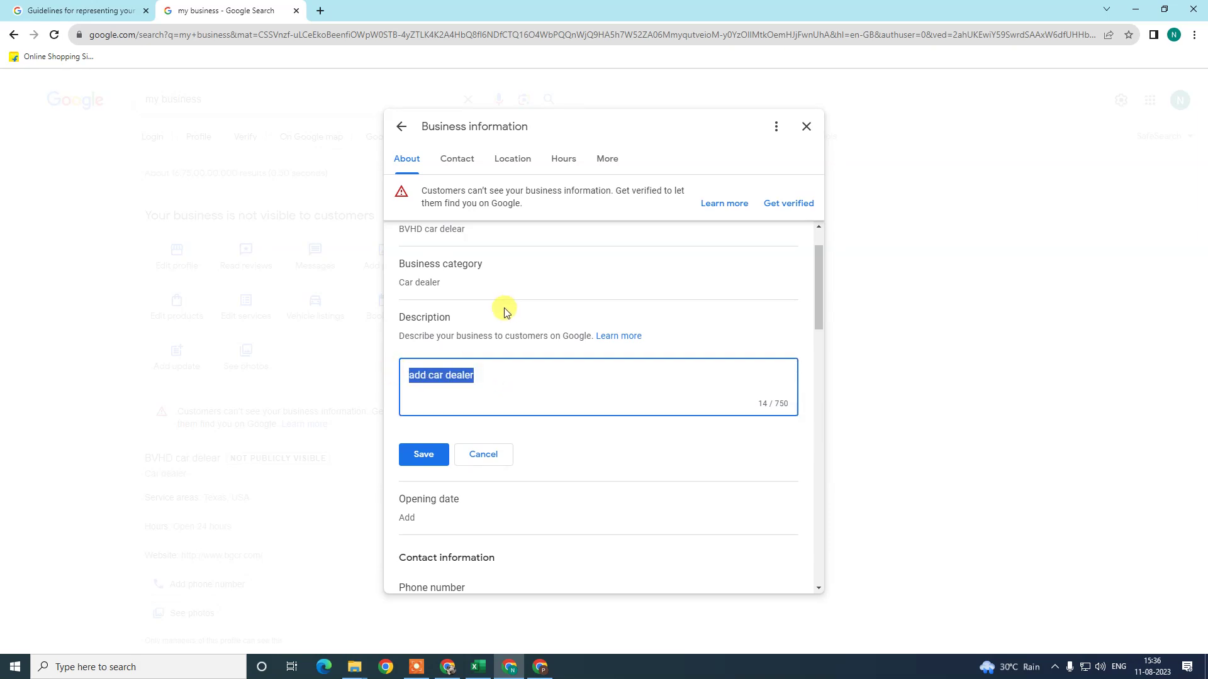
pyautogui.scroll(1, 497, 315)
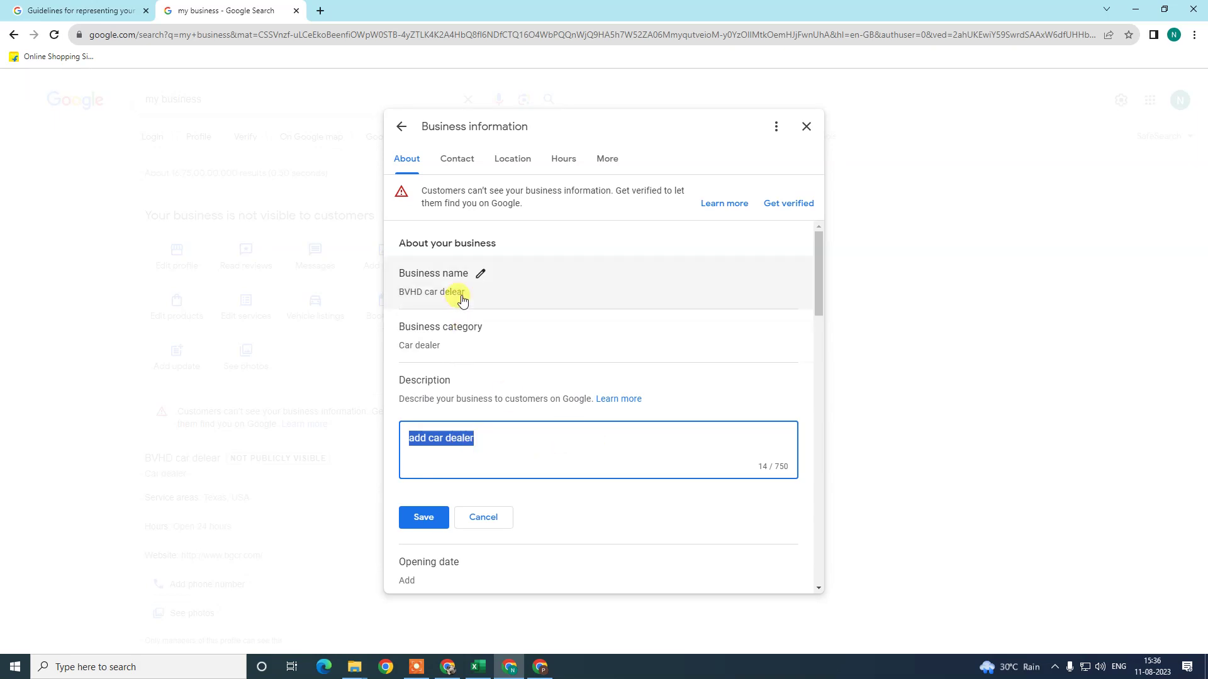
# Cancel the description edit and open the Business location row for editing
pyautogui.click(500, 431)
pyautogui.click(484, 517)
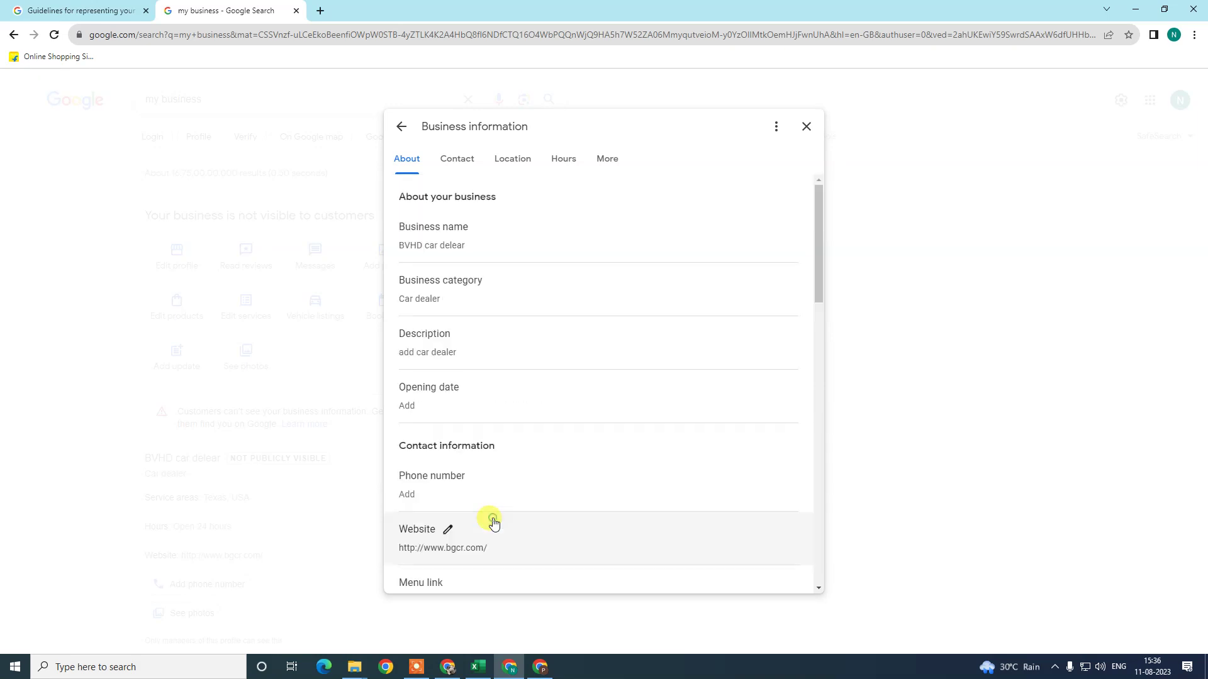
pyautogui.scroll(-1, 523, 394)
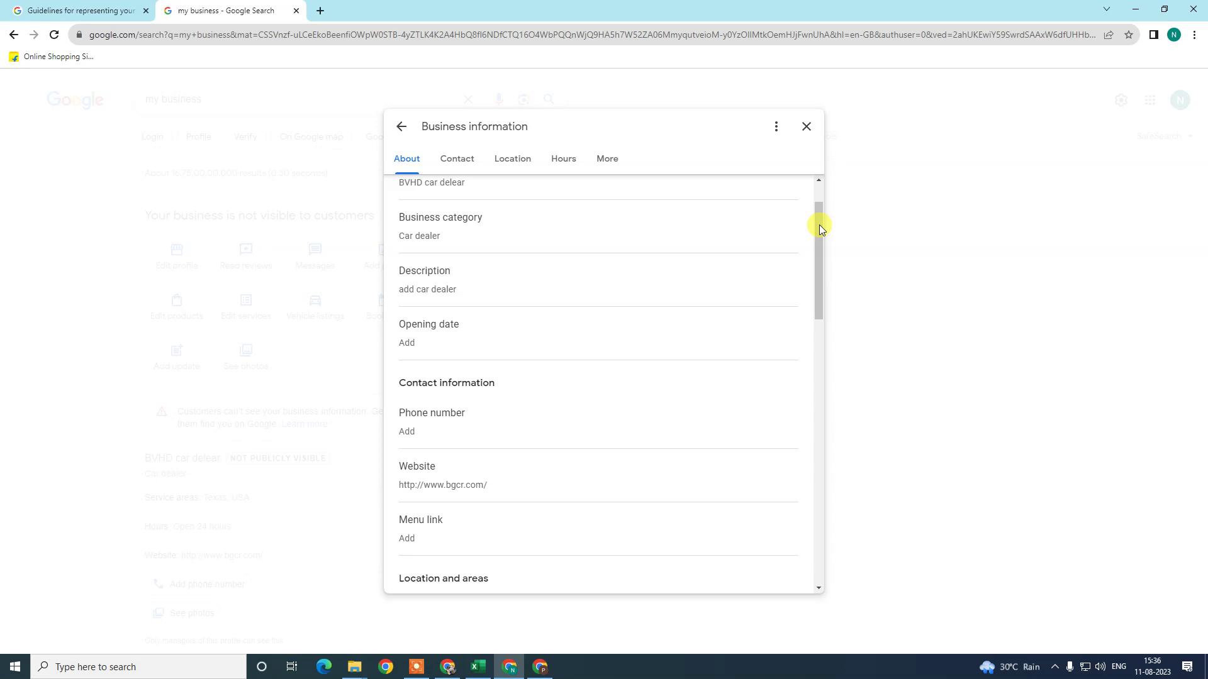
pyautogui.moveTo(819, 225); pyautogui.dragTo(826, 365)
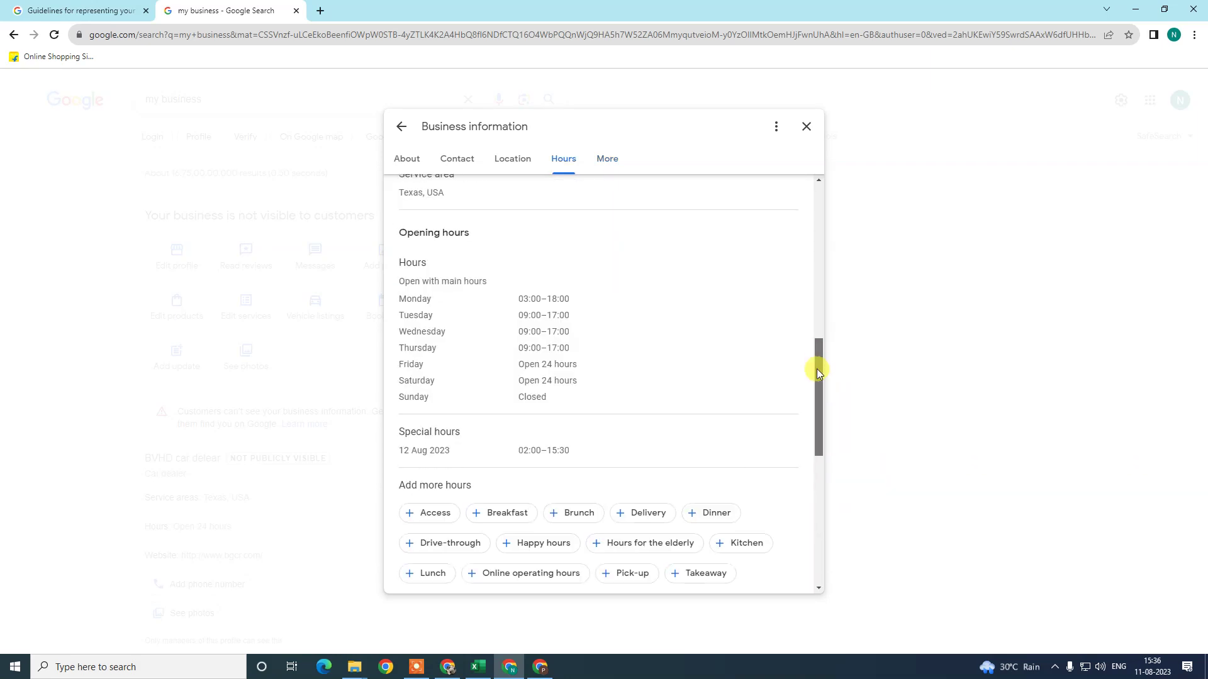
pyautogui.moveTo(818, 390); pyautogui.dragTo(816, 287)
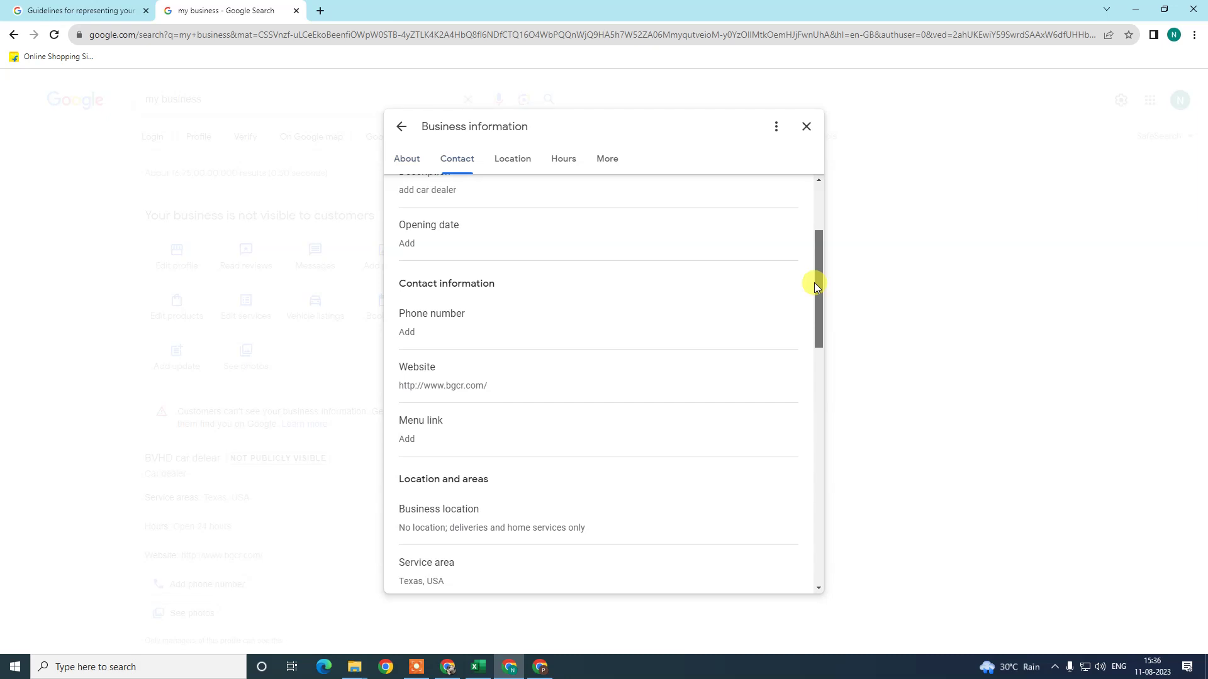
pyautogui.scroll(-2, 509, 329)
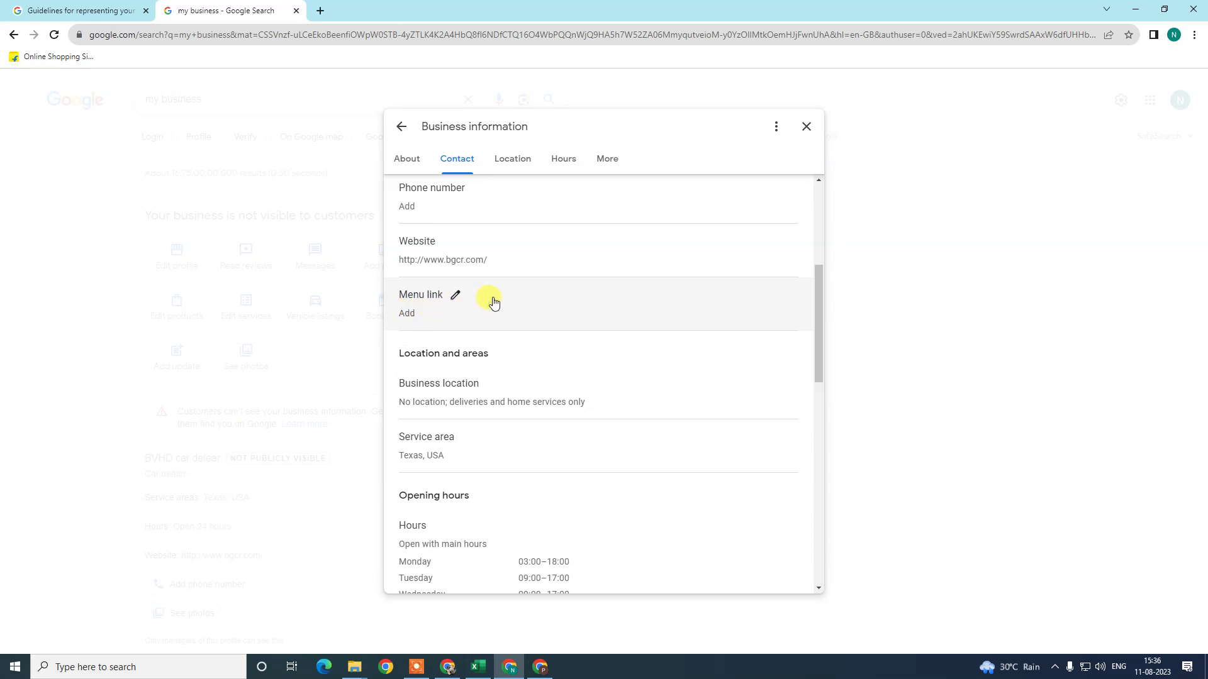
pyautogui.scroll(-2, 504, 302)
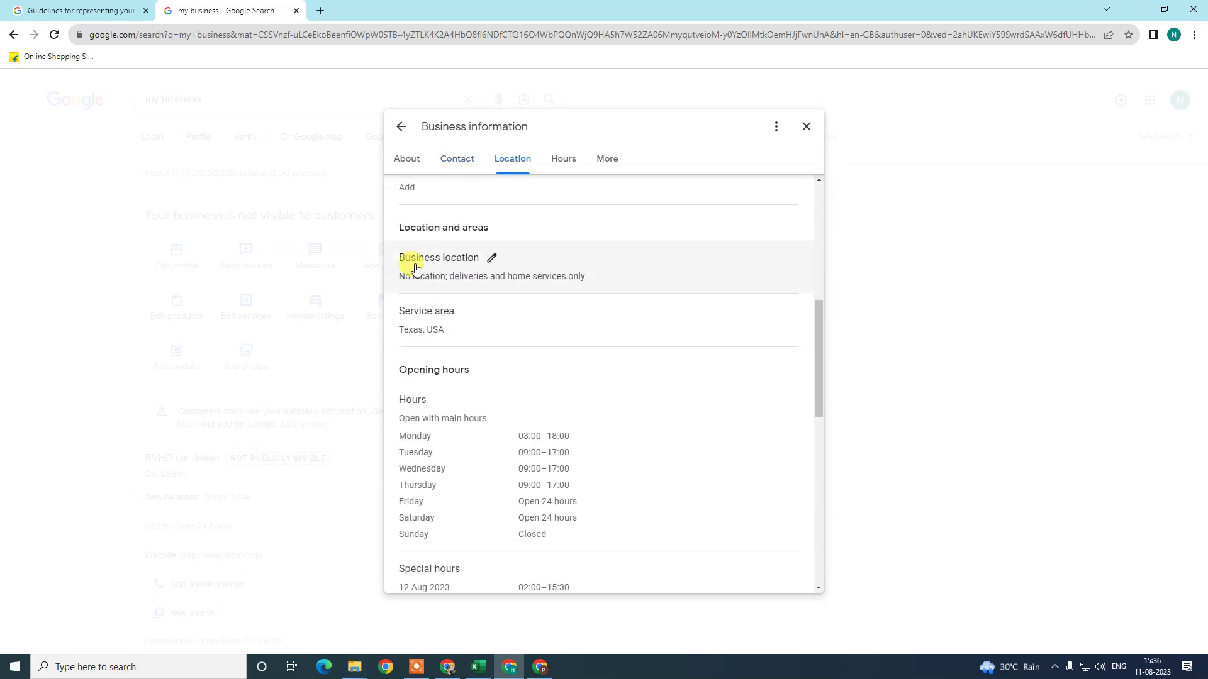
pyautogui.click(491, 257)
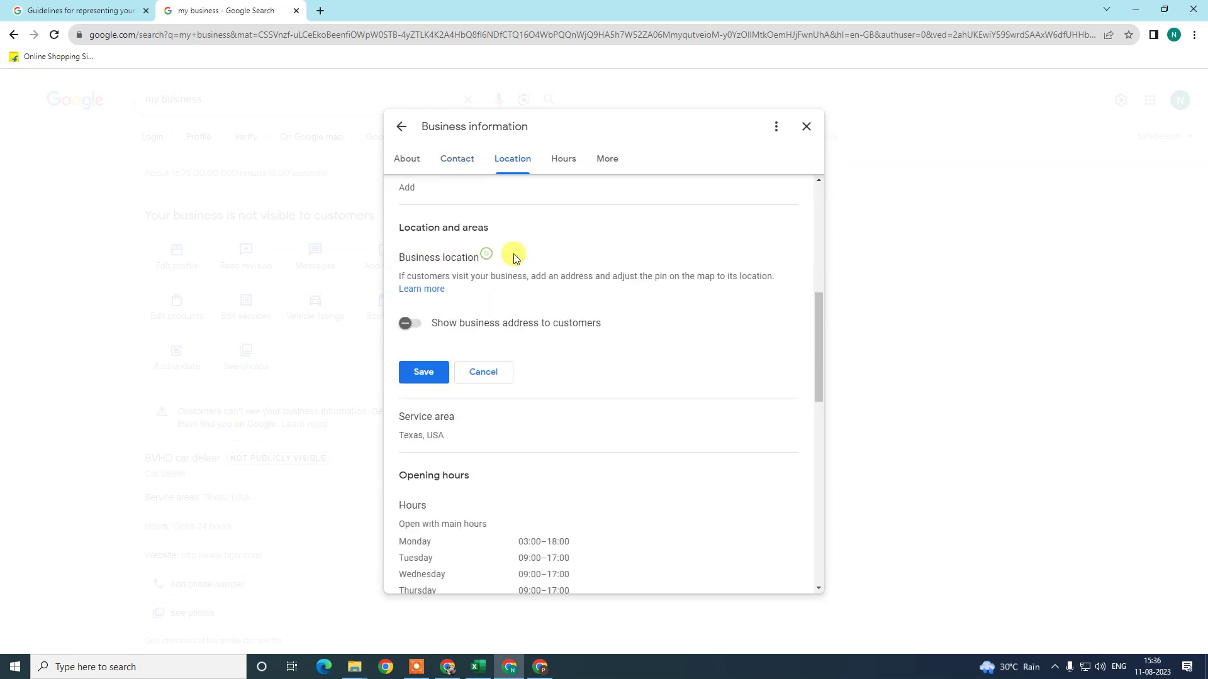
# Show the business address to customers, entering mumbai as street address and town/city
pyautogui.click(415, 334)
pyautogui.scroll(-2, 432, 378)
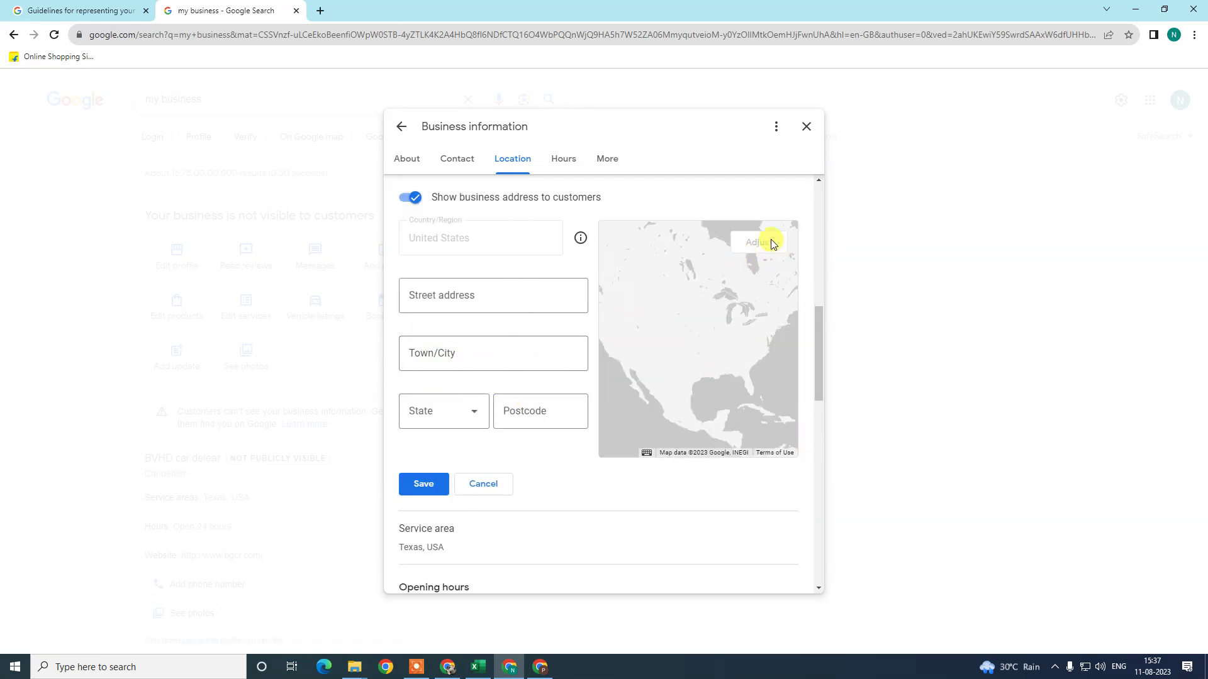
pyautogui.click(448, 300)
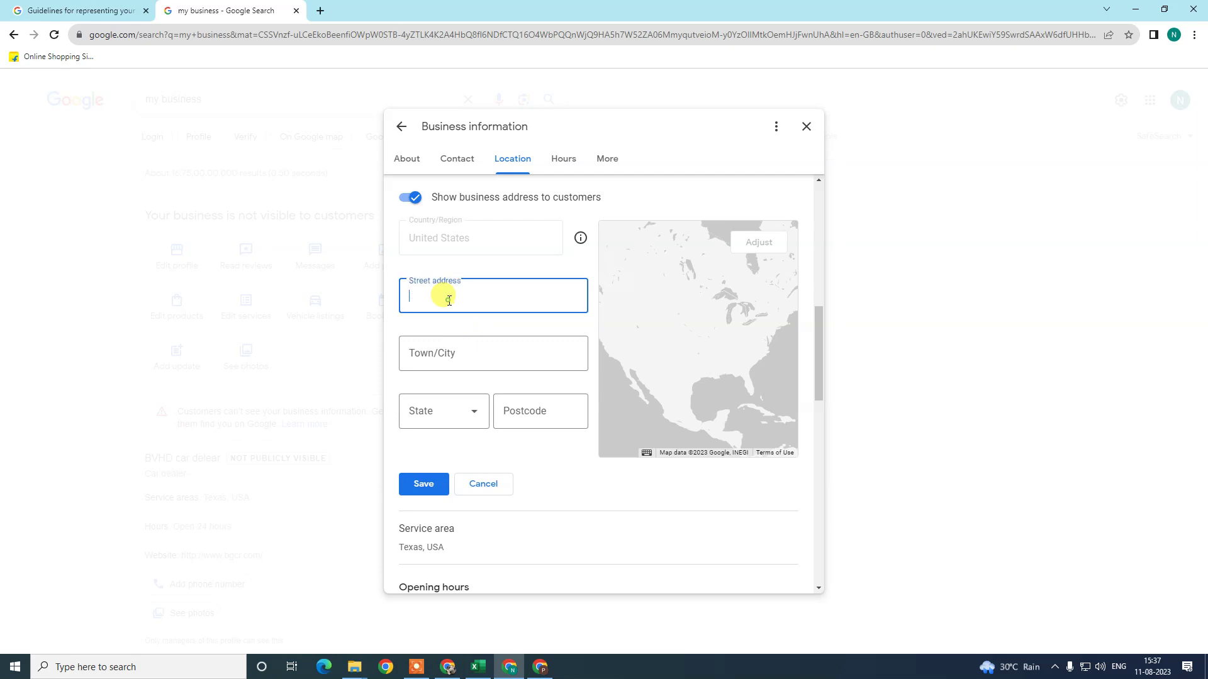
pyautogui.write('mumbai')
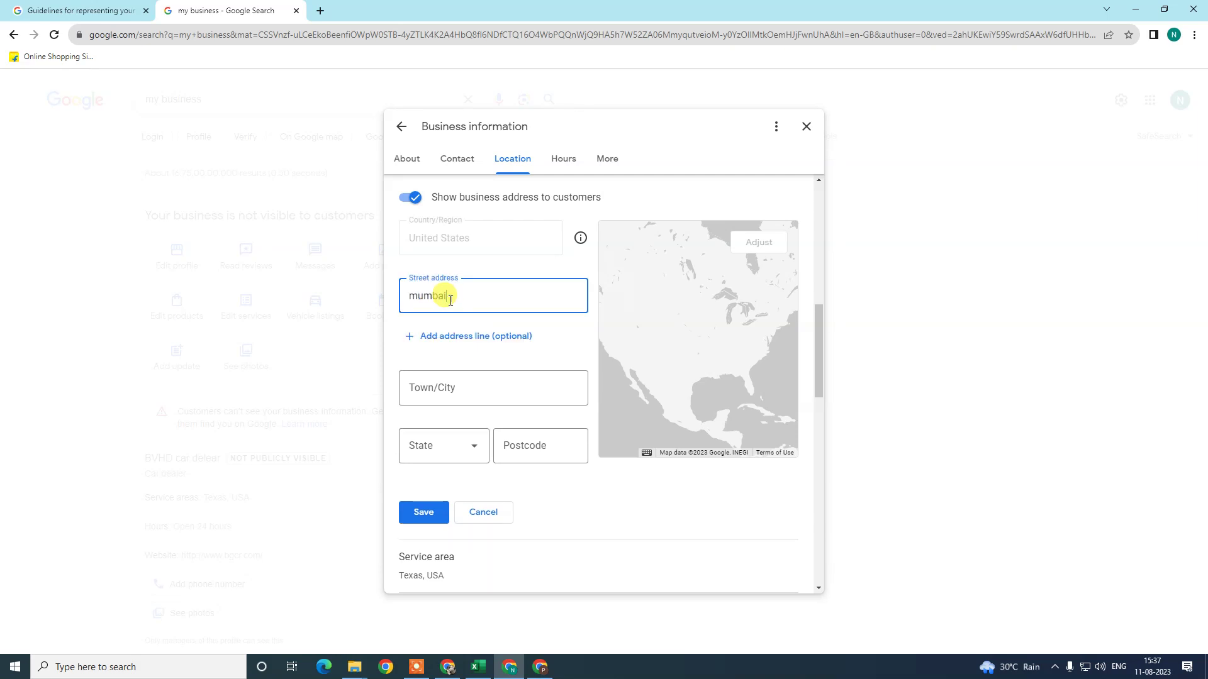
pyautogui.press('Tab')
pyautogui.click(447, 393)
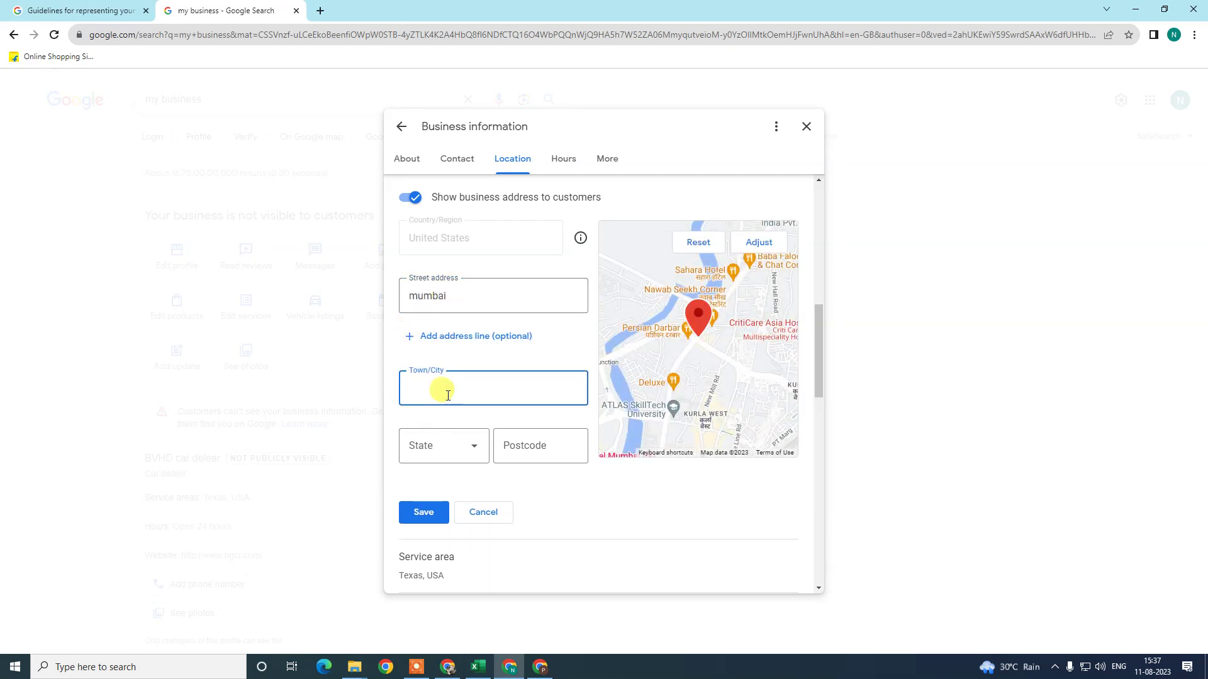
pyautogui.write('mumbai')
pyautogui.press('Tab')
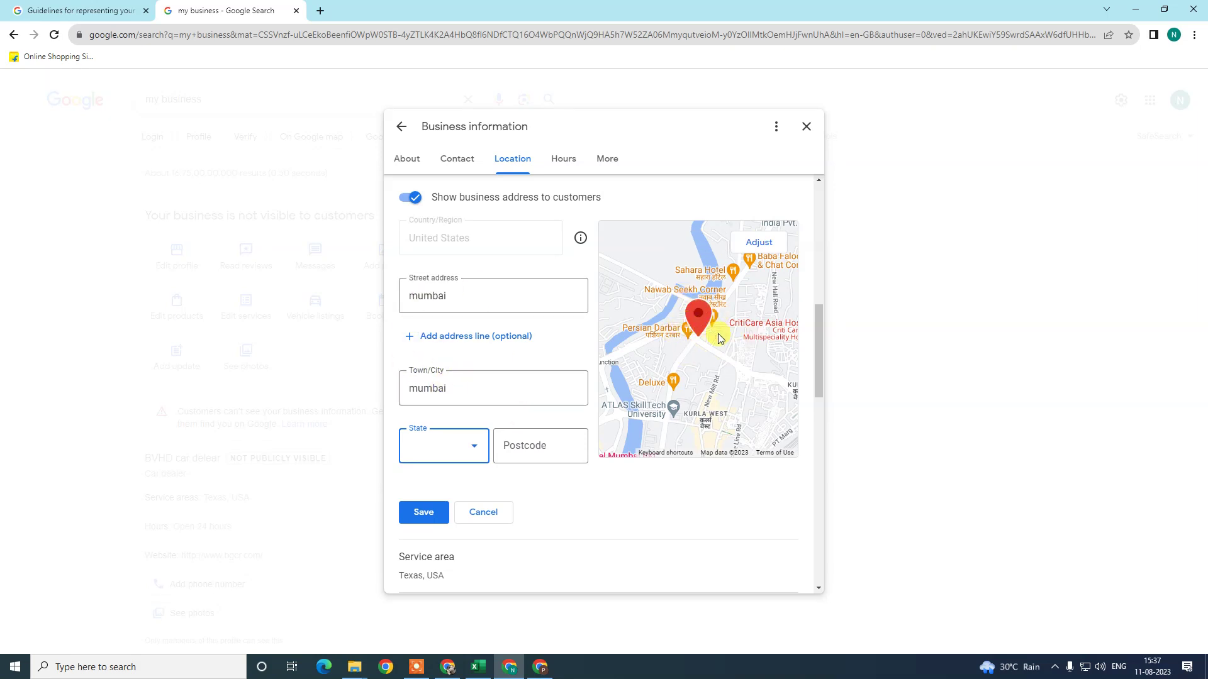
# Fine-tune the map pin and try saving, which flags State and Postcode as required
pyautogui.click(762, 246)
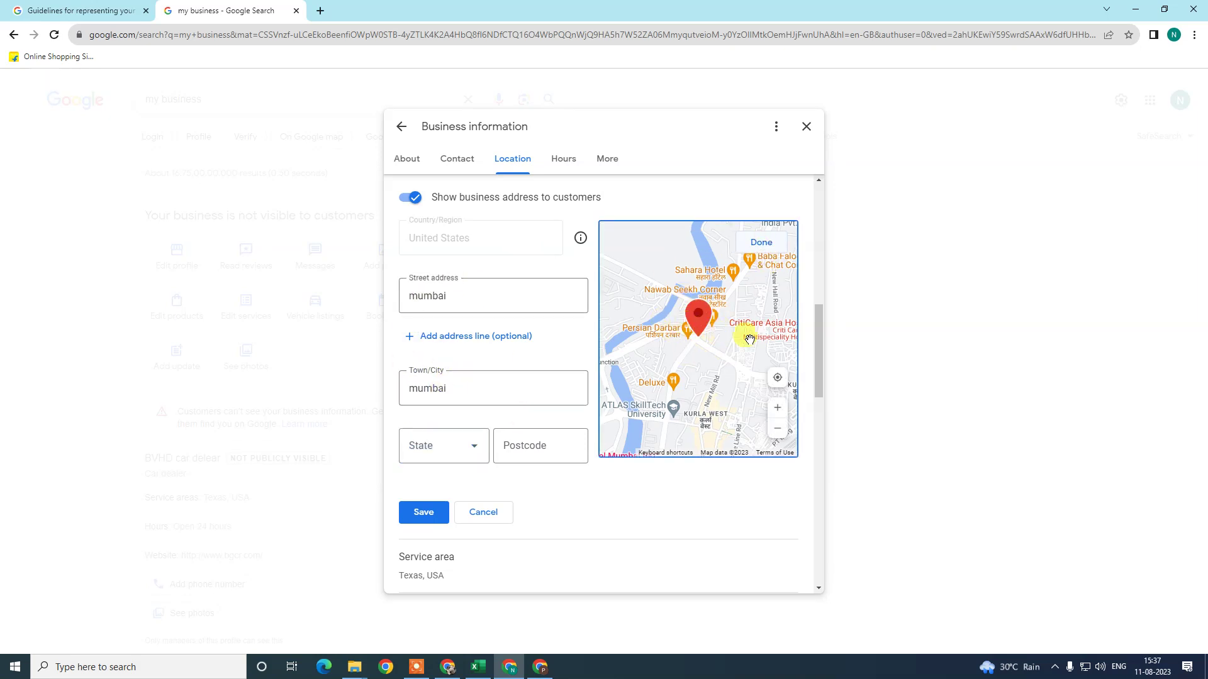
pyautogui.scroll(5, 706, 353)
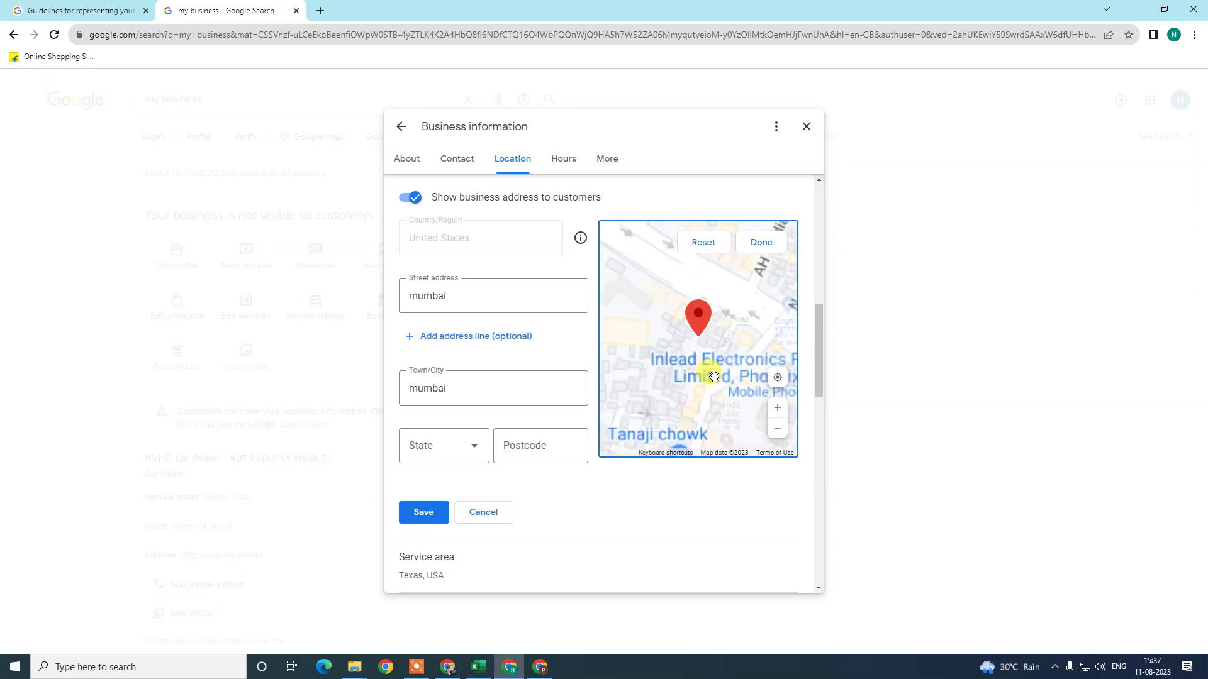
pyautogui.scroll(5, 711, 375)
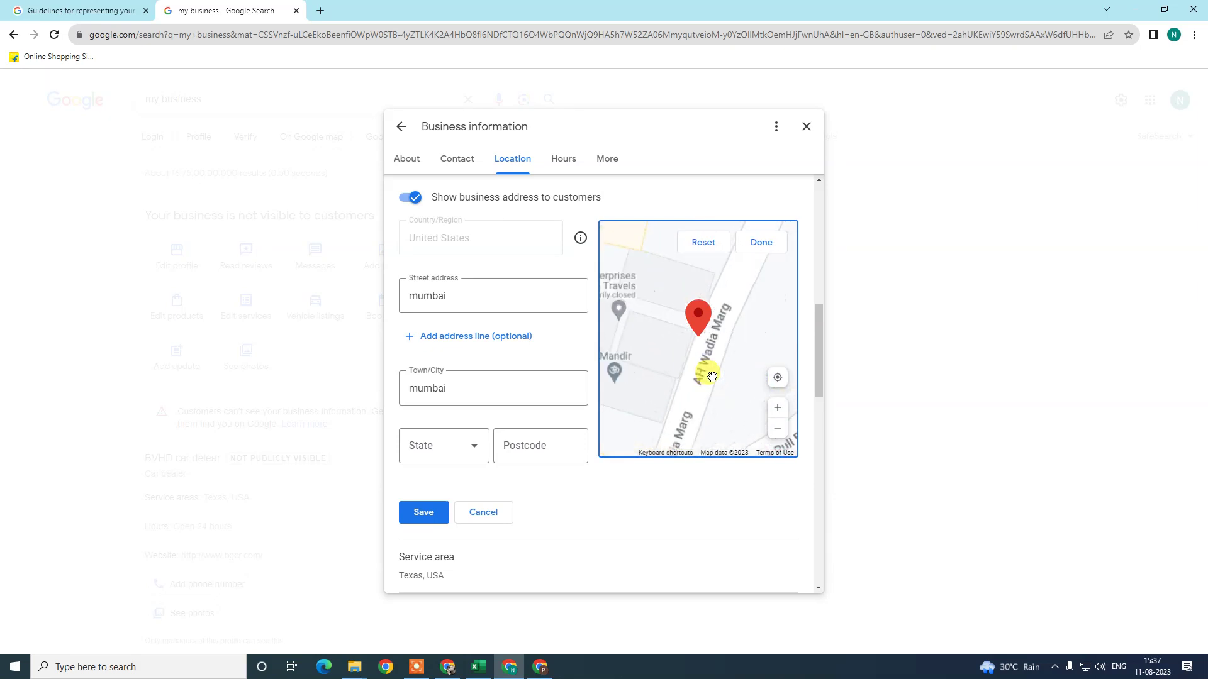
pyautogui.moveTo(709, 358)
pyautogui.mouseDown()
pyautogui.moveTo(744, 358)
pyautogui.moveTo(698, 326)
pyautogui.moveTo(698, 348)
pyautogui.moveTo(684, 354)
pyautogui.mouseUp()
pyautogui.click(746, 256)
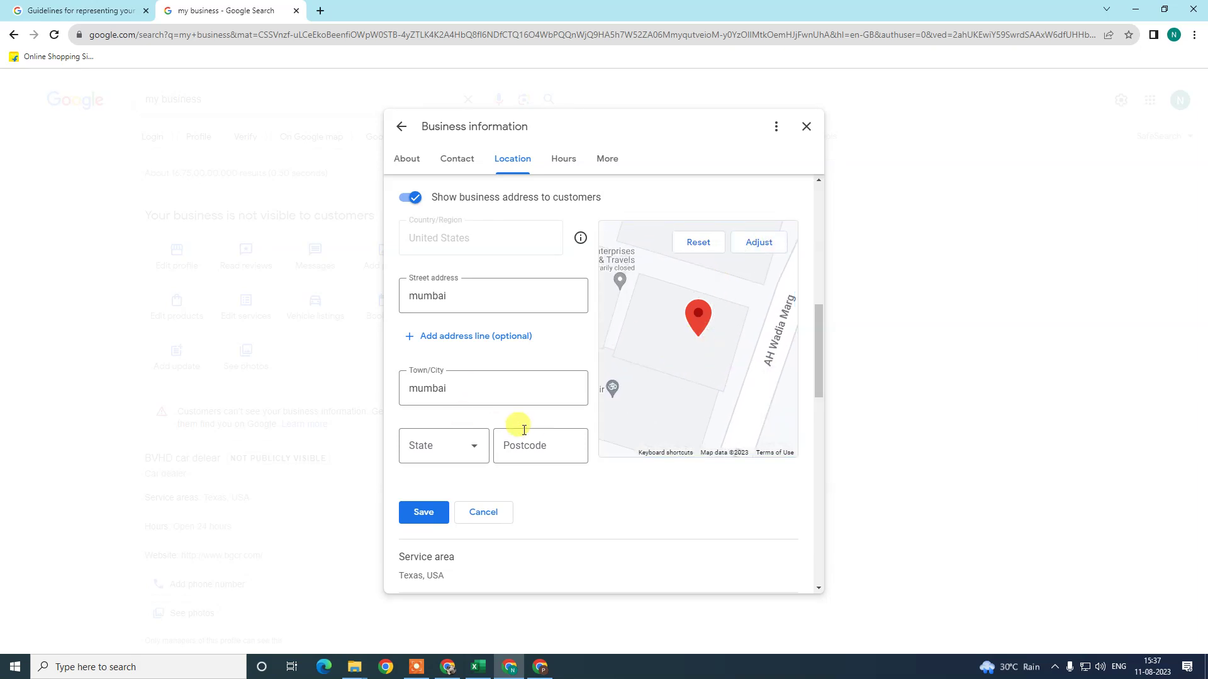
pyautogui.scroll(-1, 442, 457)
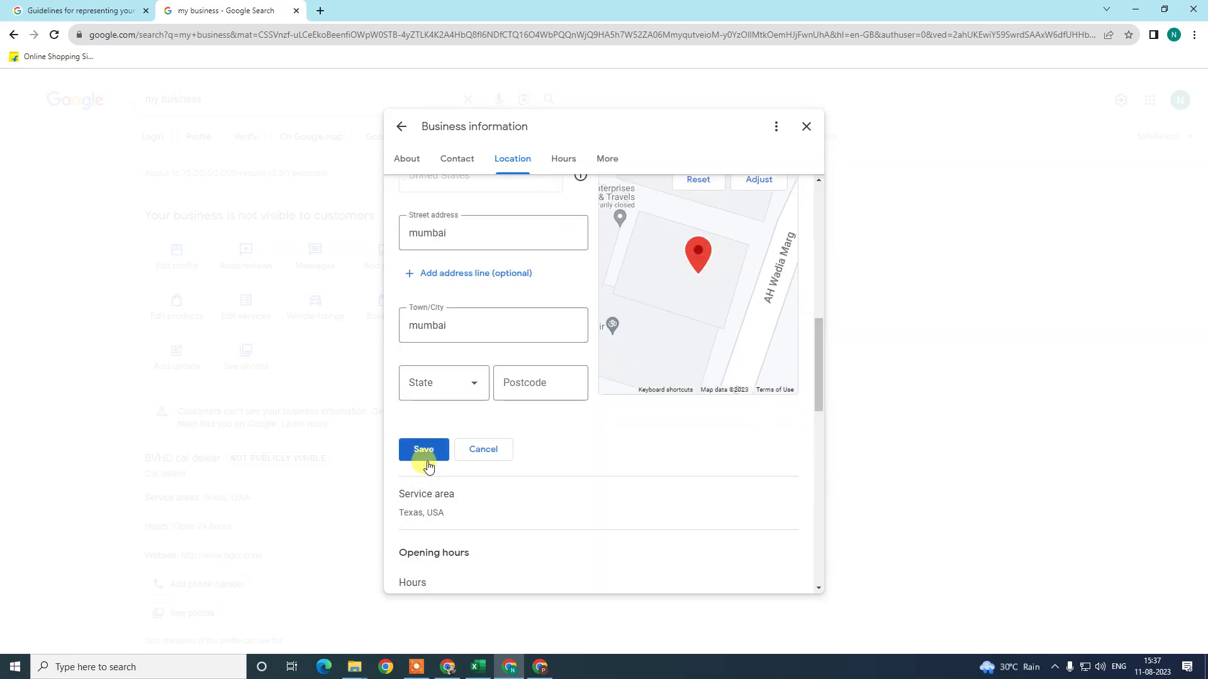
pyautogui.click(430, 466)
pyautogui.scroll(-3, 464, 472)
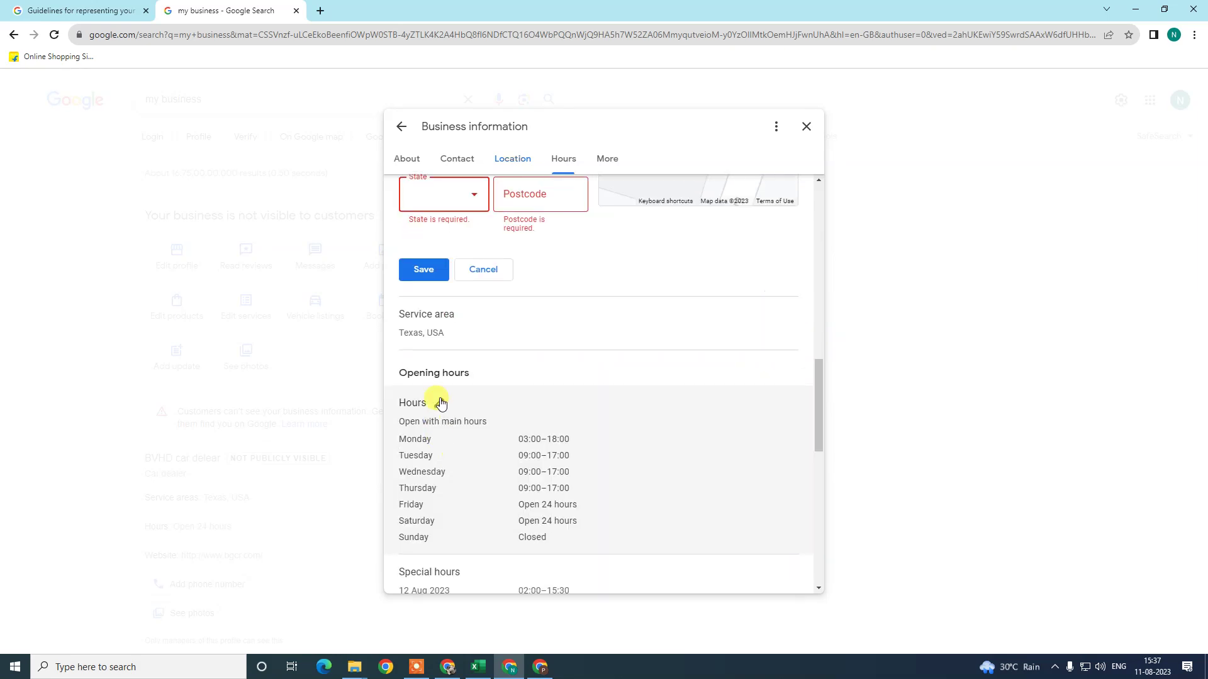
# Discard the unfinished business address changes
pyautogui.click(481, 269)
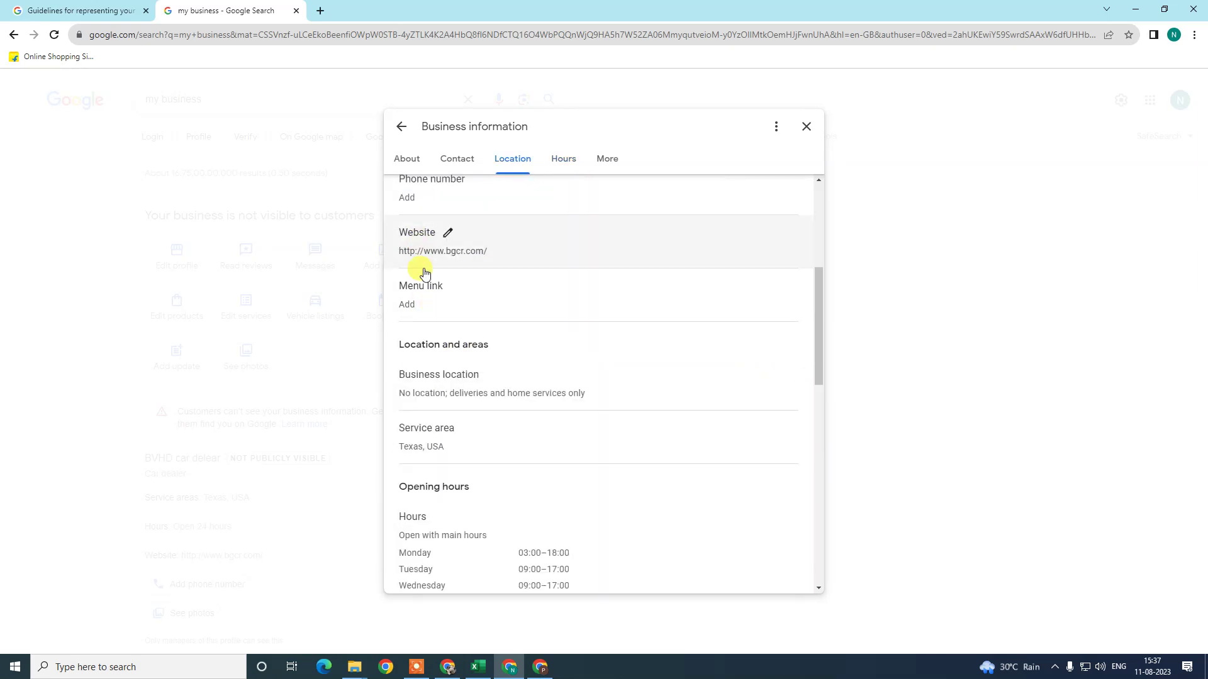
pyautogui.scroll(2, 440, 289)
pyautogui.scroll(2, 489, 341)
pyautogui.scroll(-4, 486, 352)
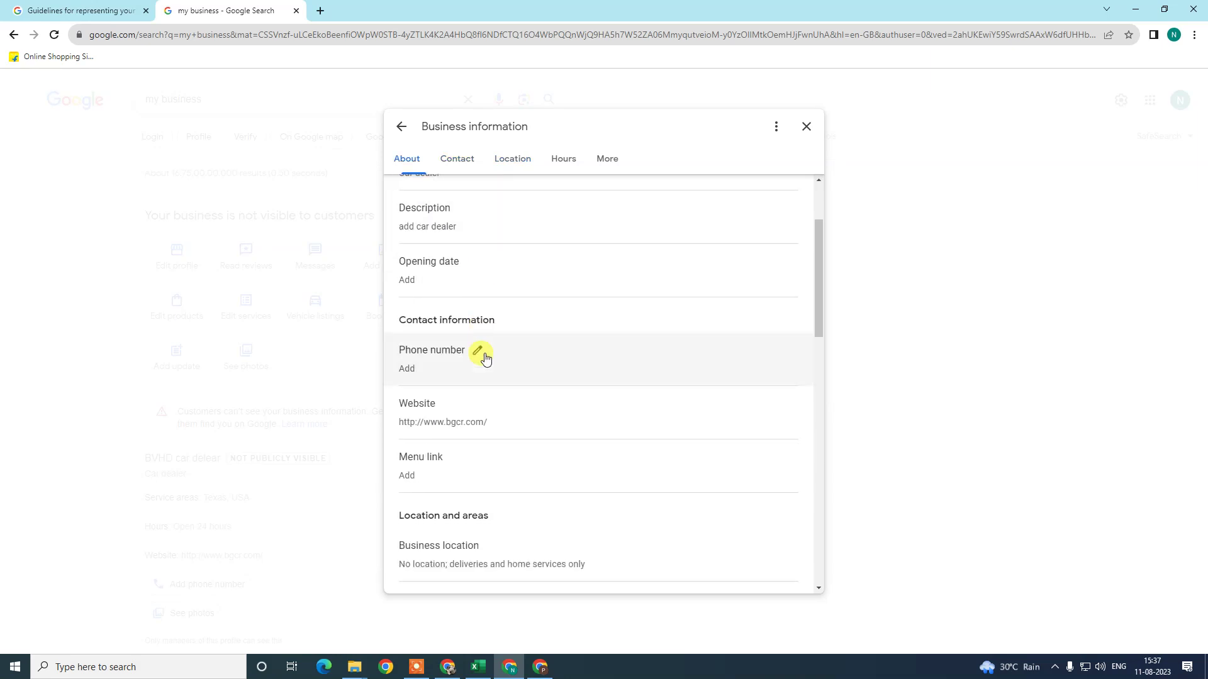
# Edit the service area, searching 'tex' and keeping Texas, USA as the selected area
pyautogui.click(465, 412)
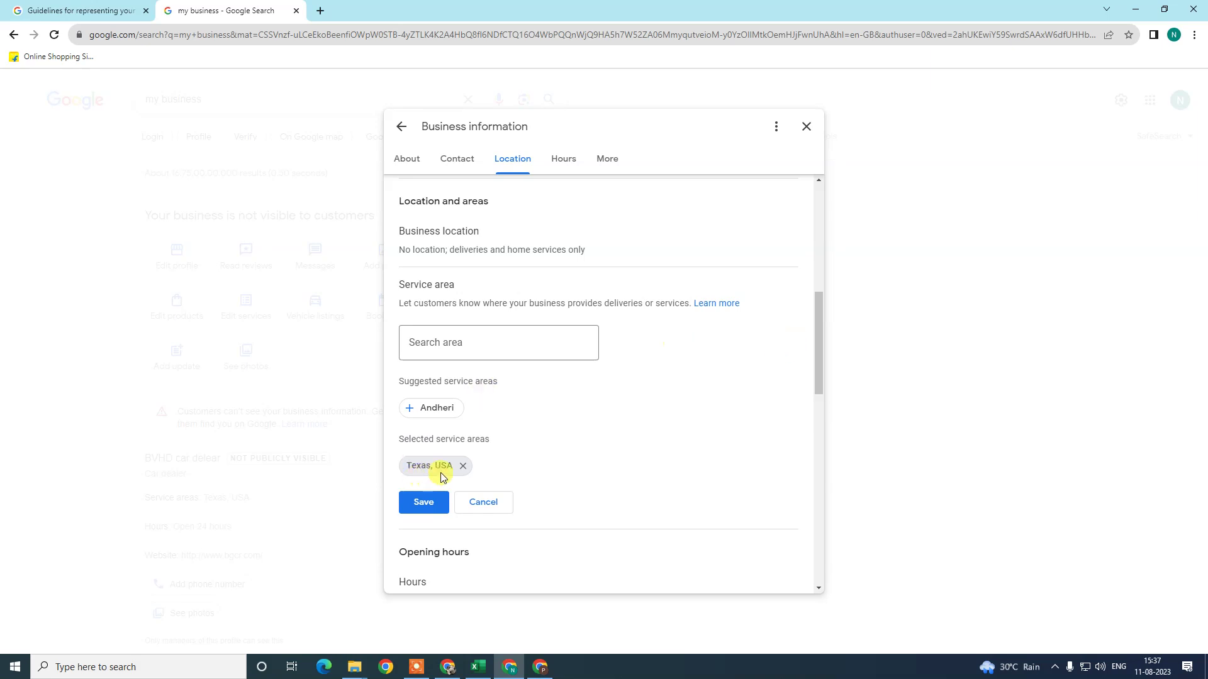
pyautogui.click(418, 341)
pyautogui.write('Westminster, London')
pyautogui.write('tex')
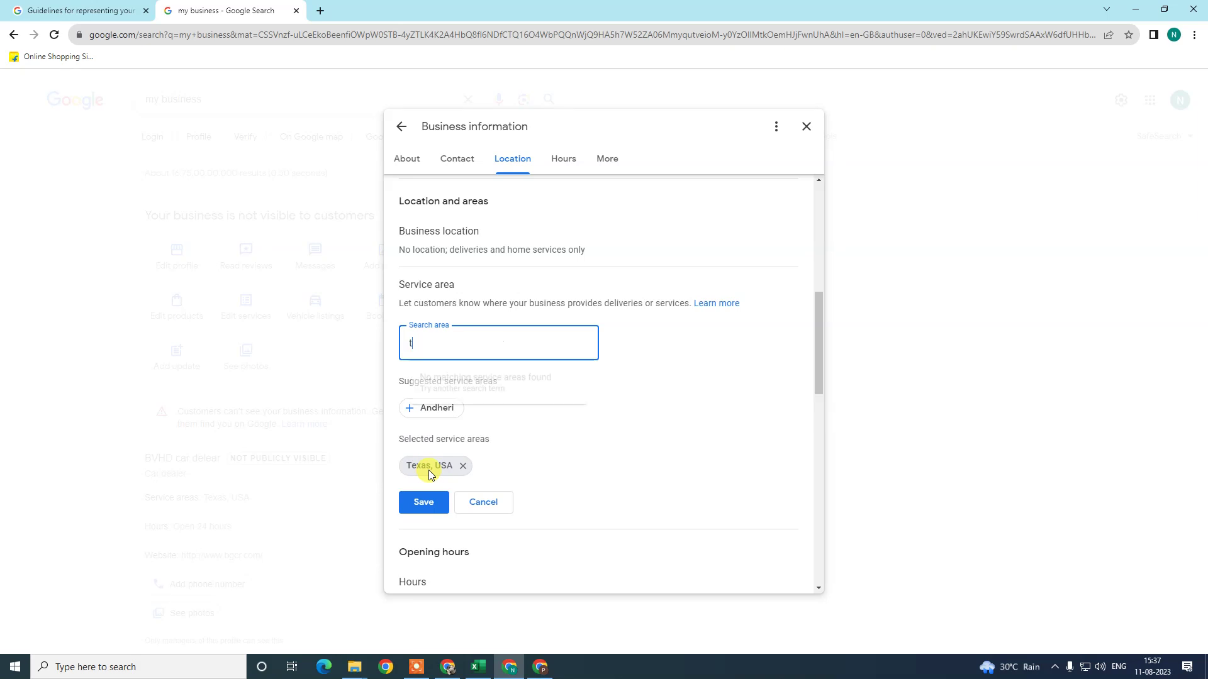
pyautogui.click(488, 389)
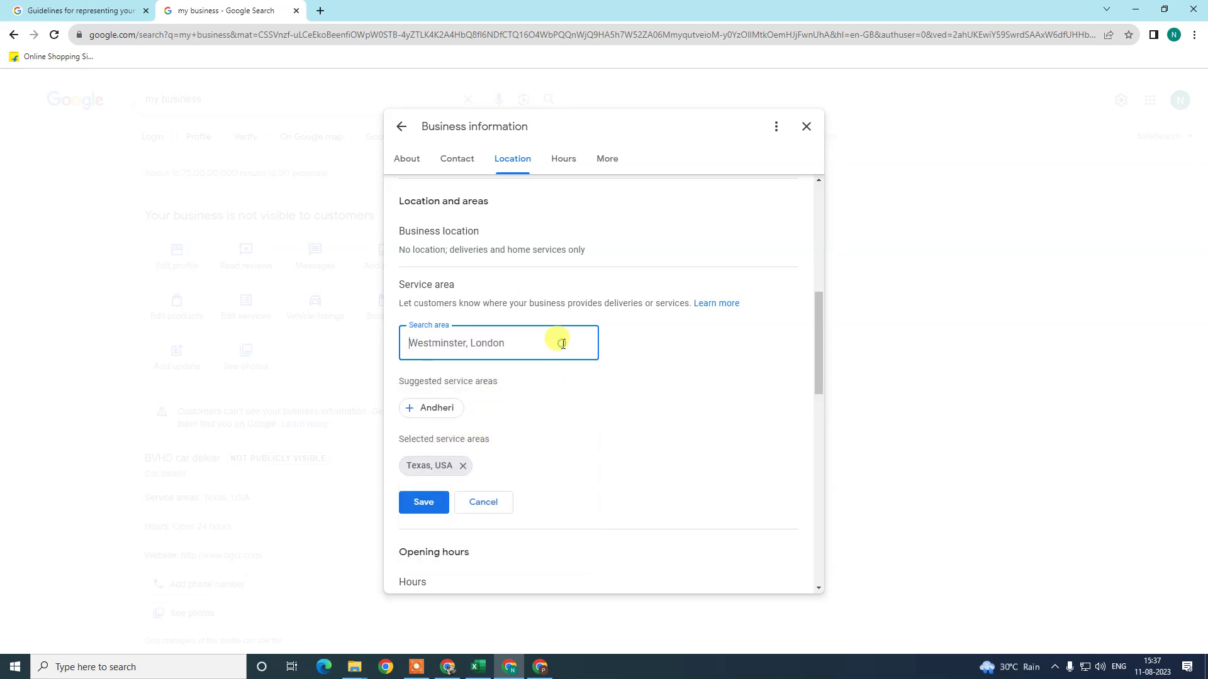
pyautogui.moveTo(818, 307); pyautogui.dragTo(822, 337)
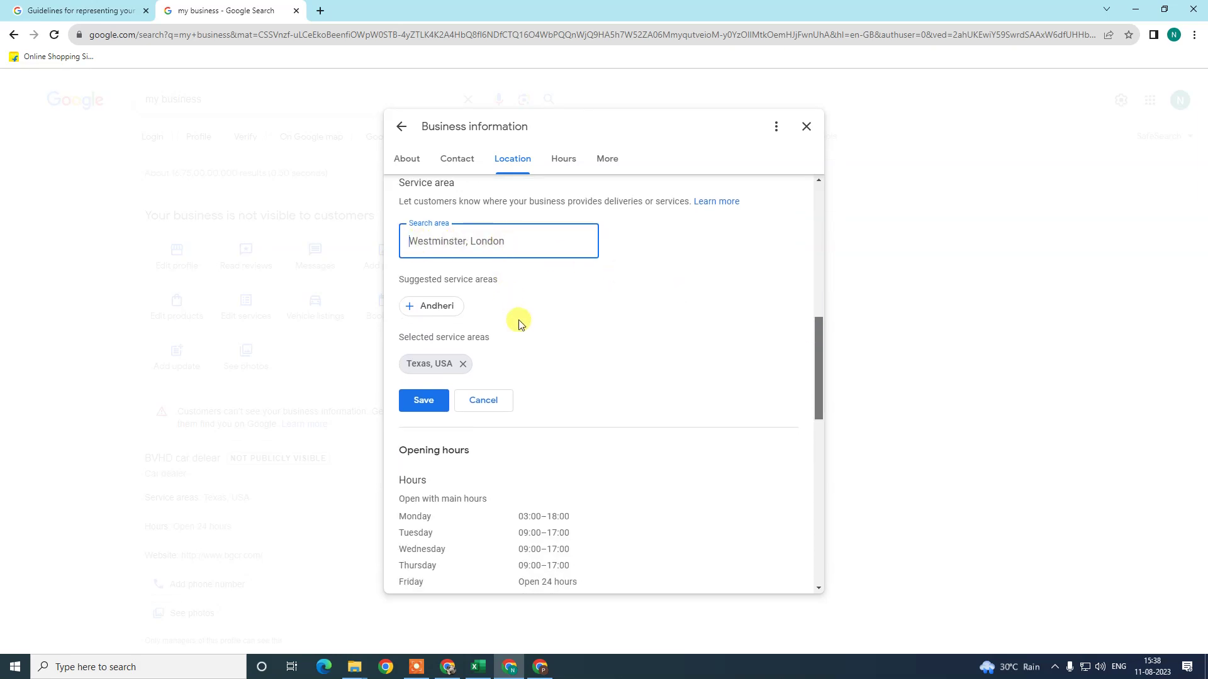
pyautogui.scroll(1, 521, 324)
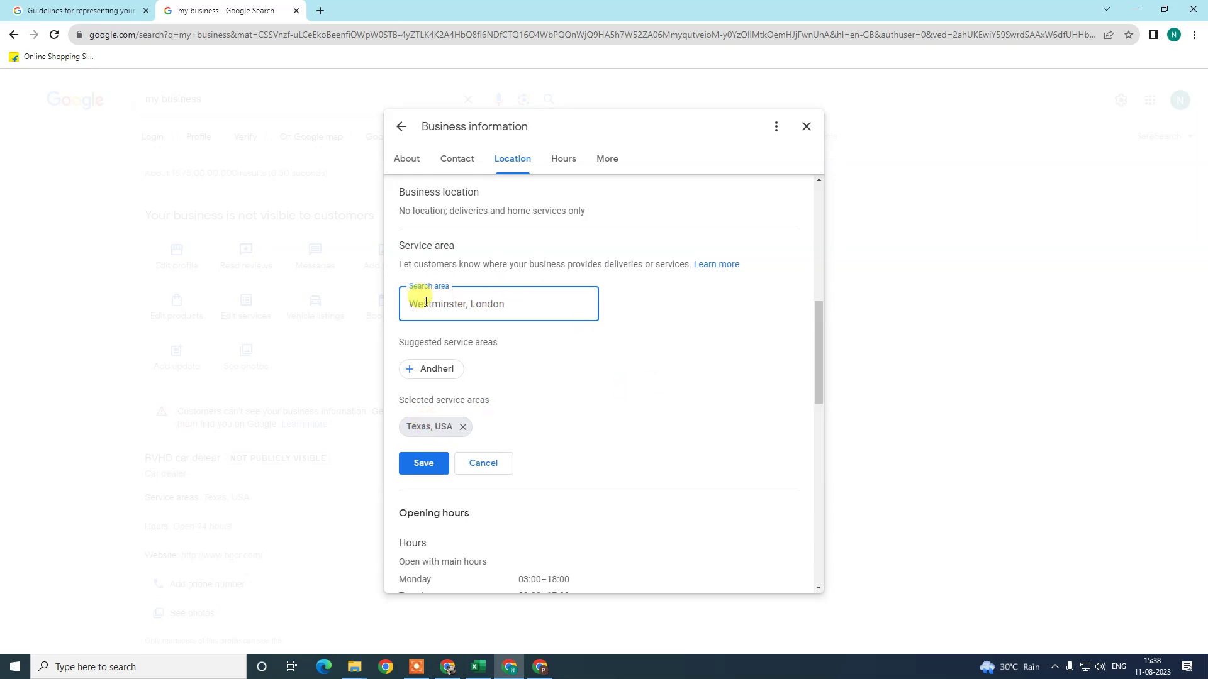
pyautogui.scroll(-4, 507, 300)
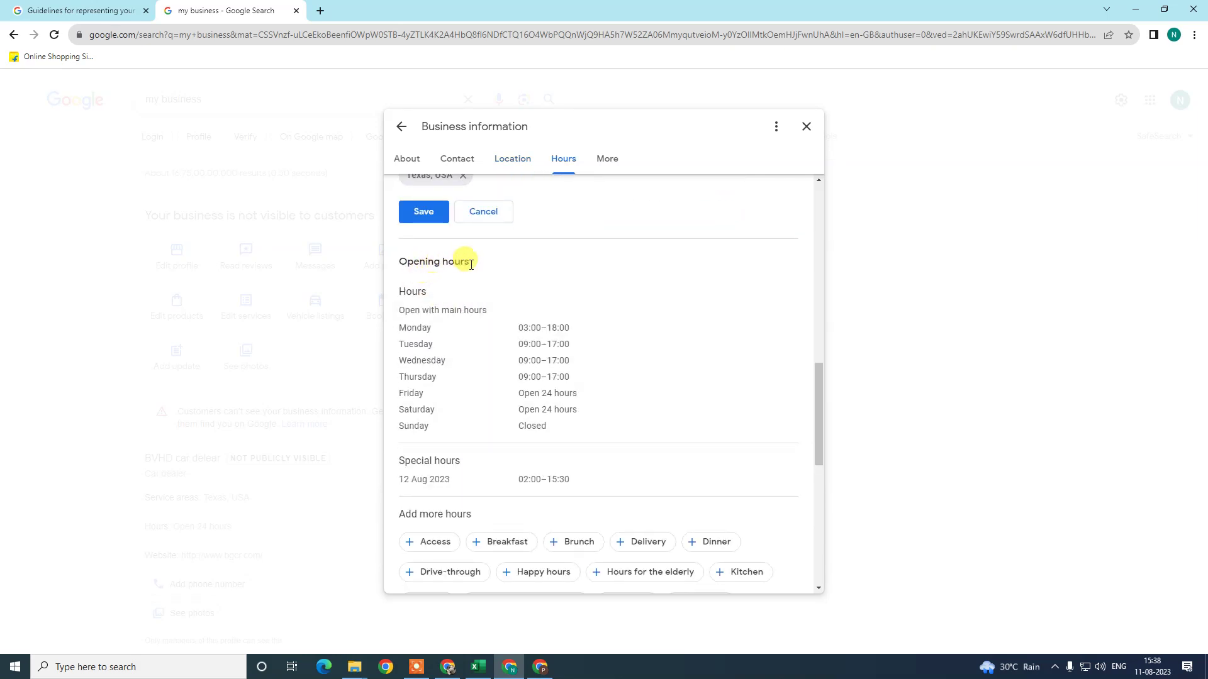
# Edit opening hours, toggle Sunday back to Closed, and save the weekly schedule
pyautogui.click(441, 293)
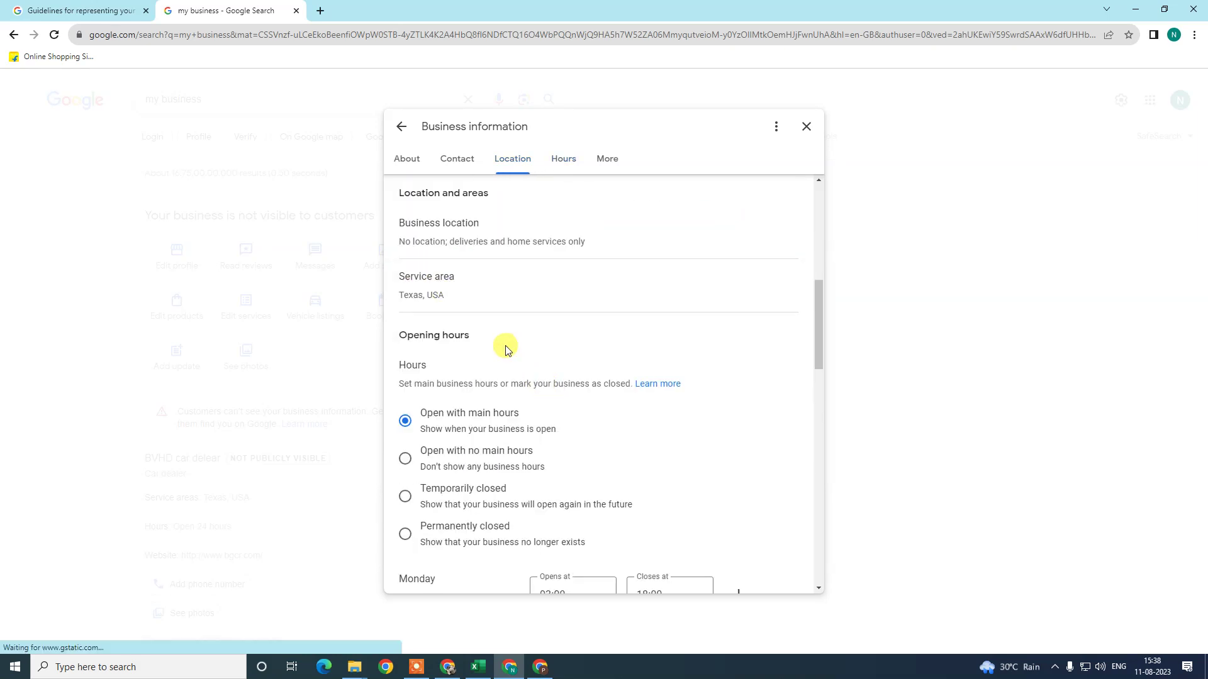
pyautogui.scroll(-3, 505, 346)
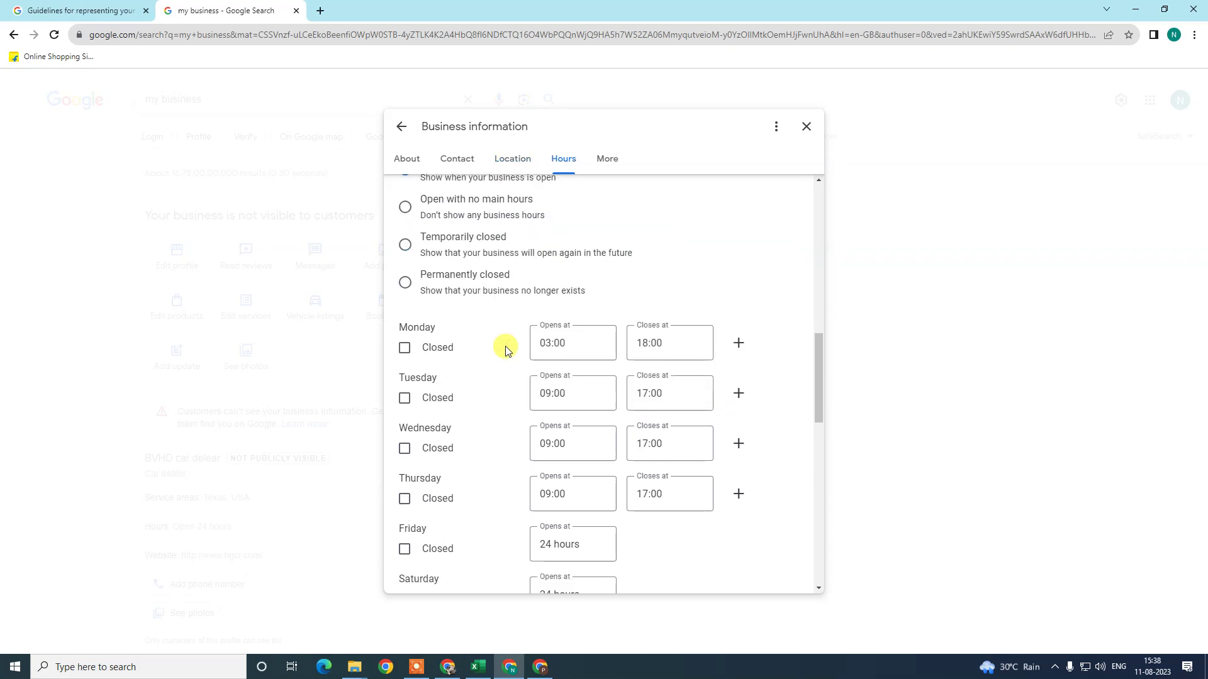
pyautogui.scroll(2, 507, 345)
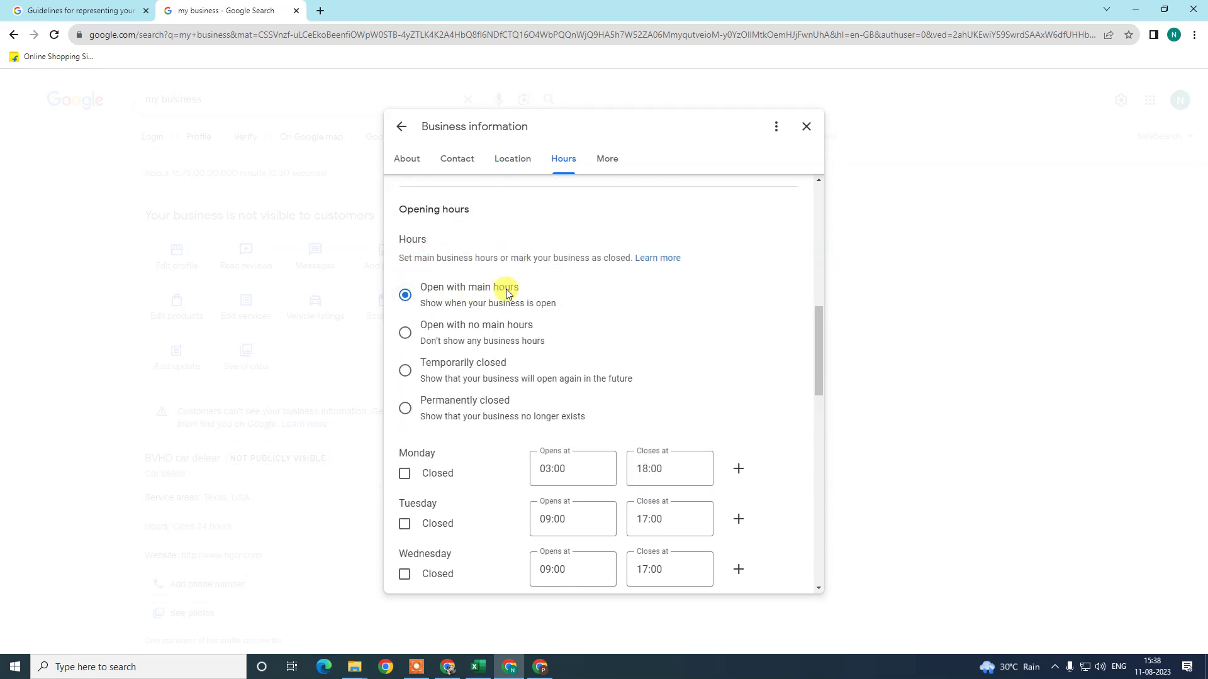
pyautogui.scroll(-2, 412, 305)
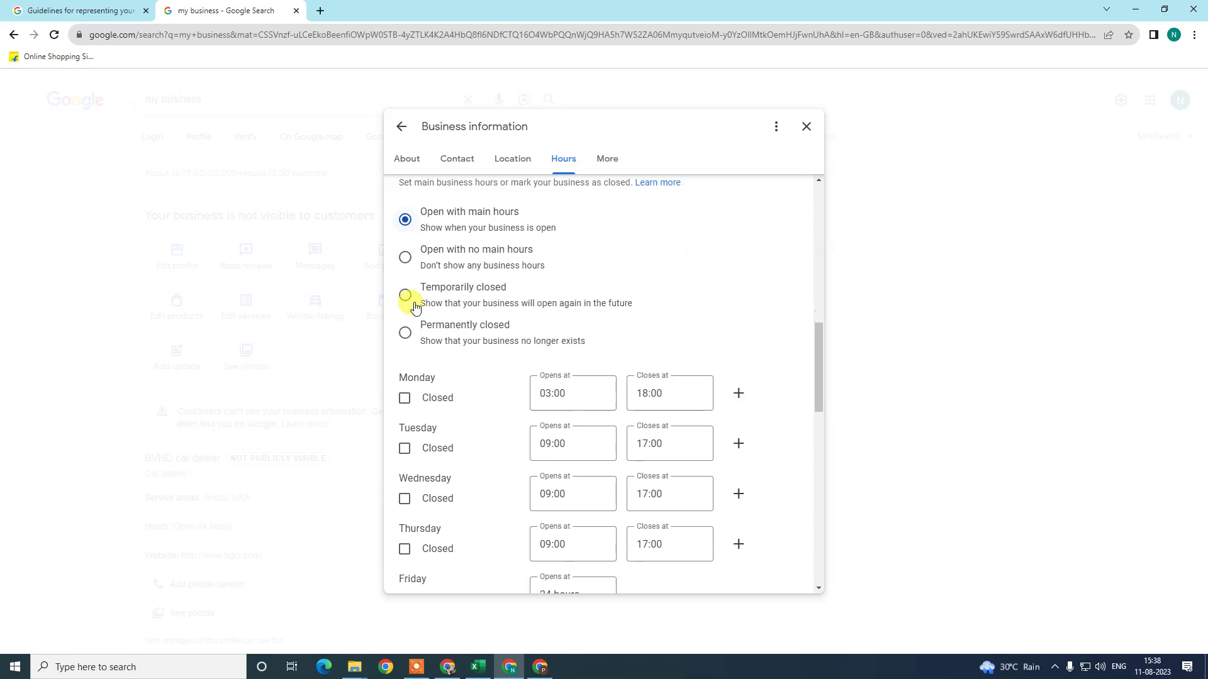
pyautogui.scroll(-2, 669, 324)
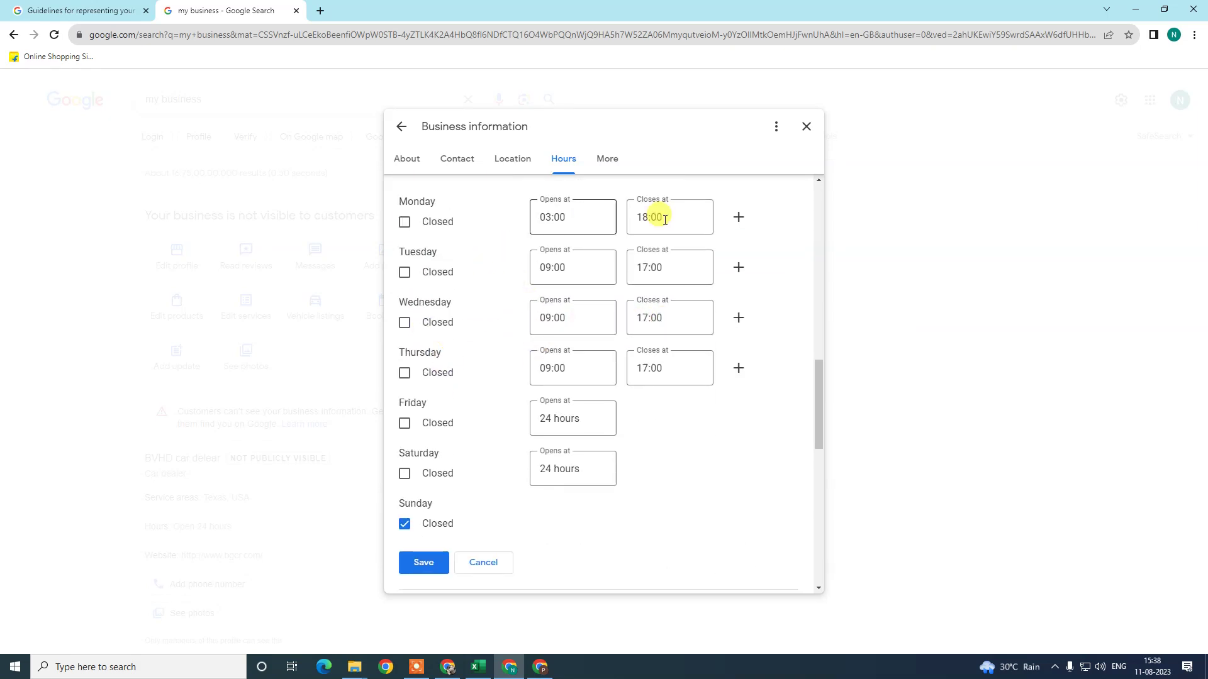
pyautogui.scroll(1, 558, 302)
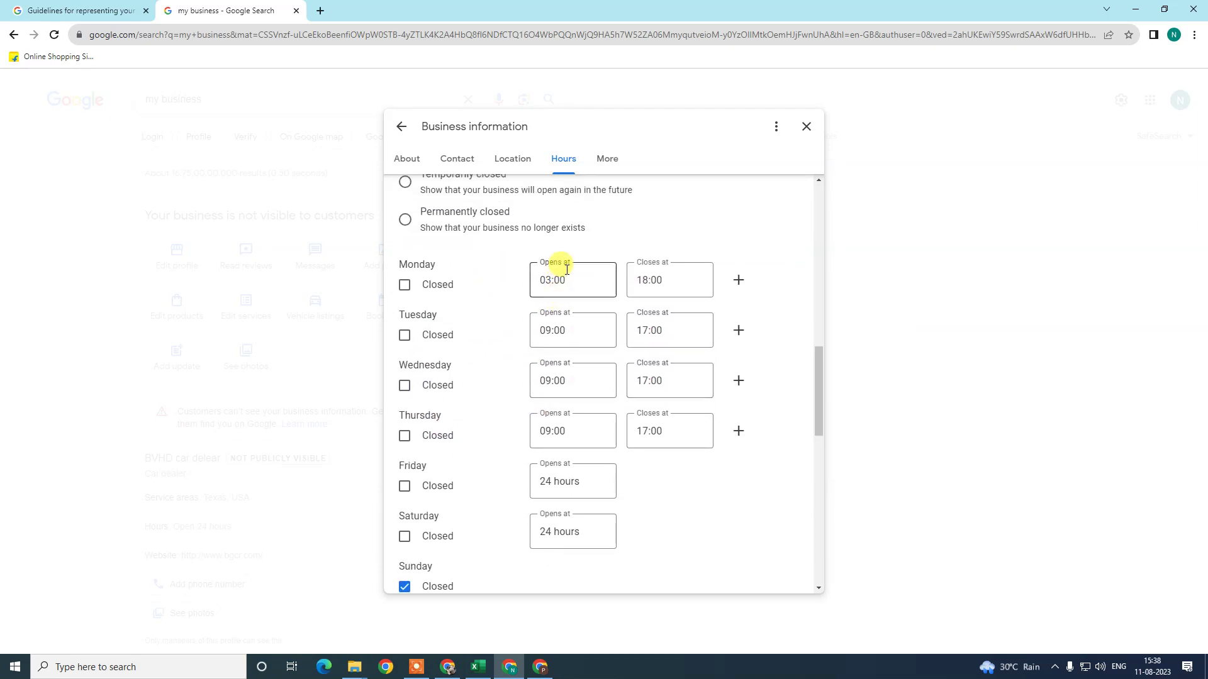
pyautogui.scroll(-4, 624, 316)
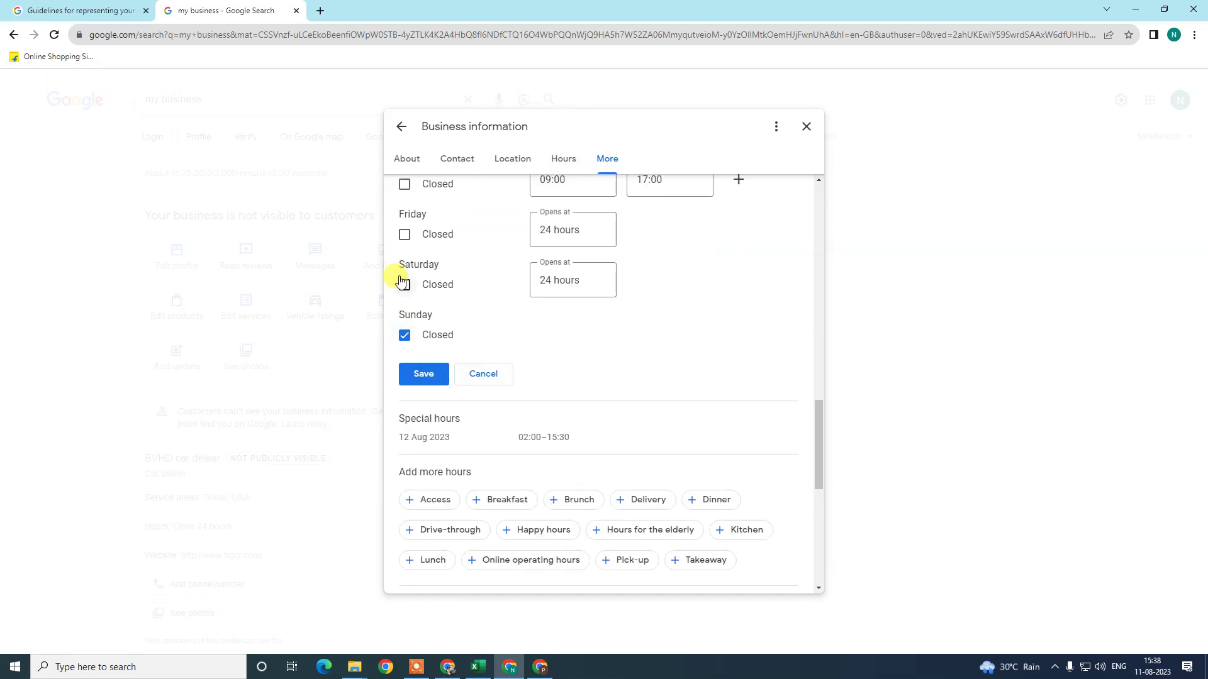
pyautogui.click(404, 337)
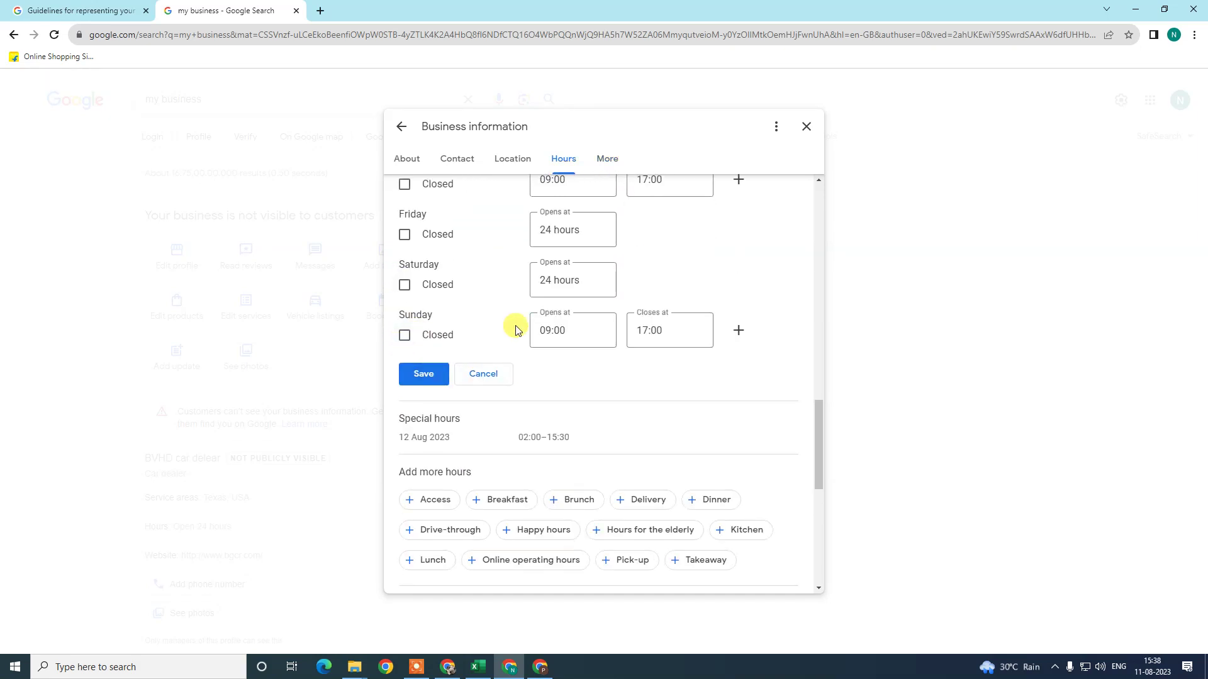
pyautogui.click(403, 337)
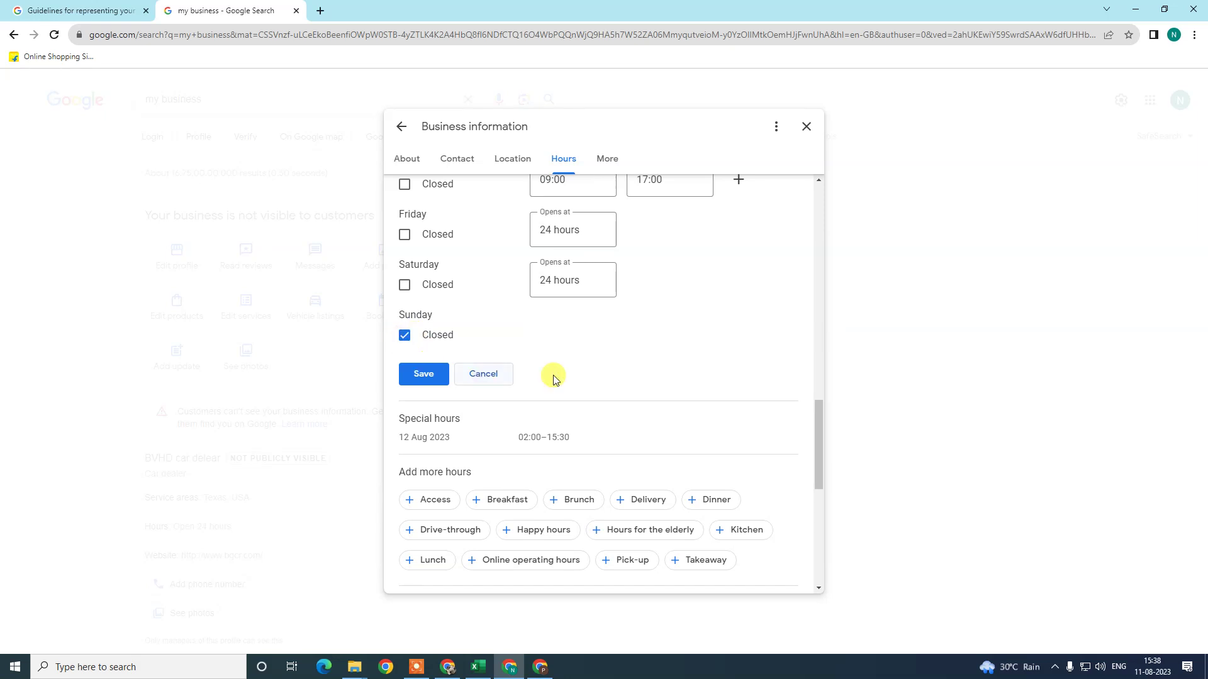
pyautogui.scroll(1, 633, 360)
pyautogui.click(418, 437)
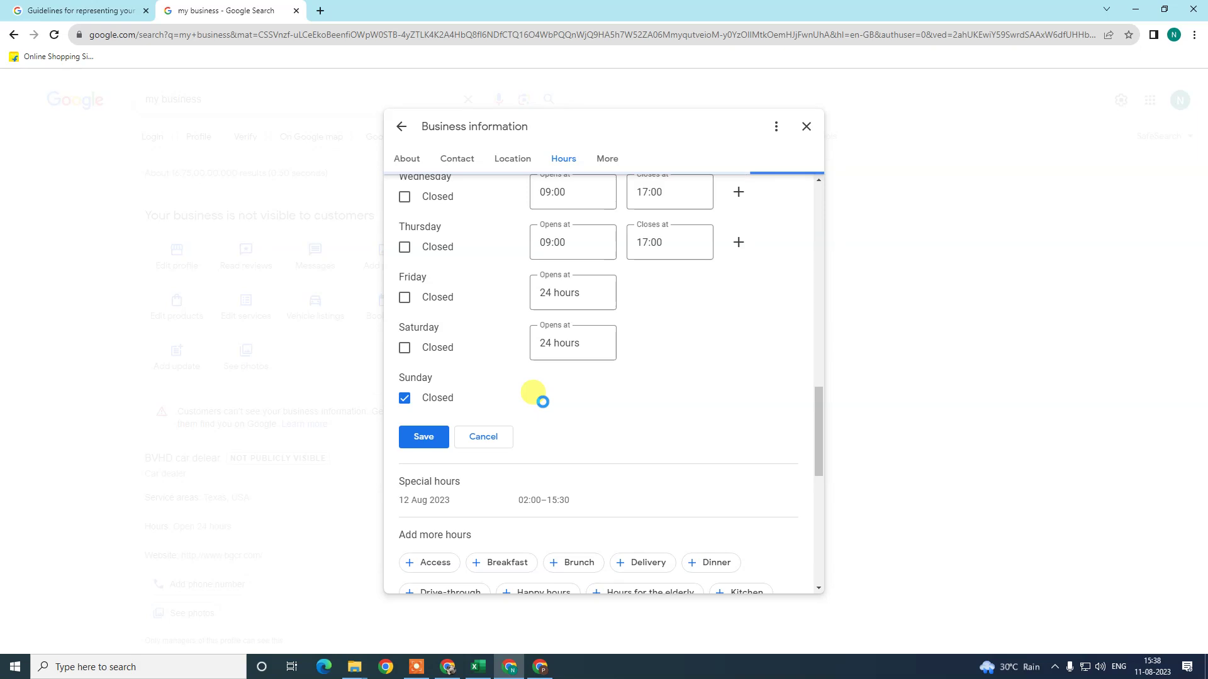
# Jump through the More, Hours, Location, Contact and About sections of the business details
pyautogui.scroll(-7, 557, 412)
pyautogui.scroll(5, 562, 415)
pyautogui.click(607, 157)
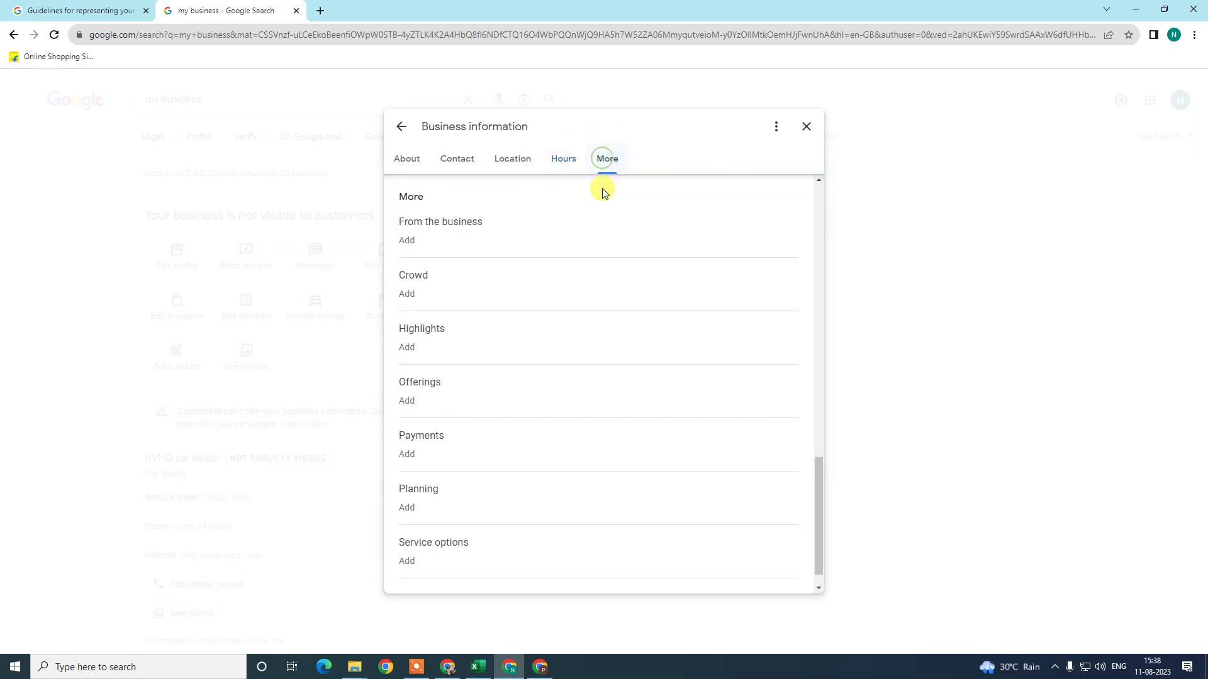
pyautogui.click(566, 161)
pyautogui.click(516, 161)
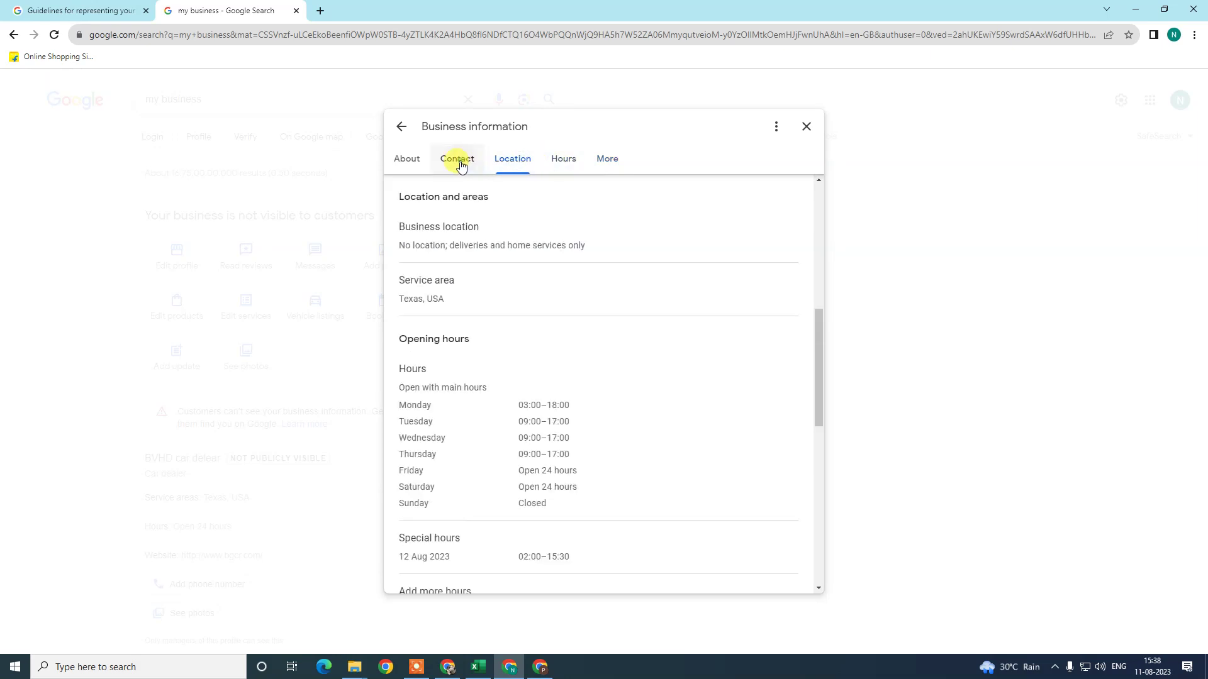
pyautogui.click(459, 161)
pyautogui.click(406, 161)
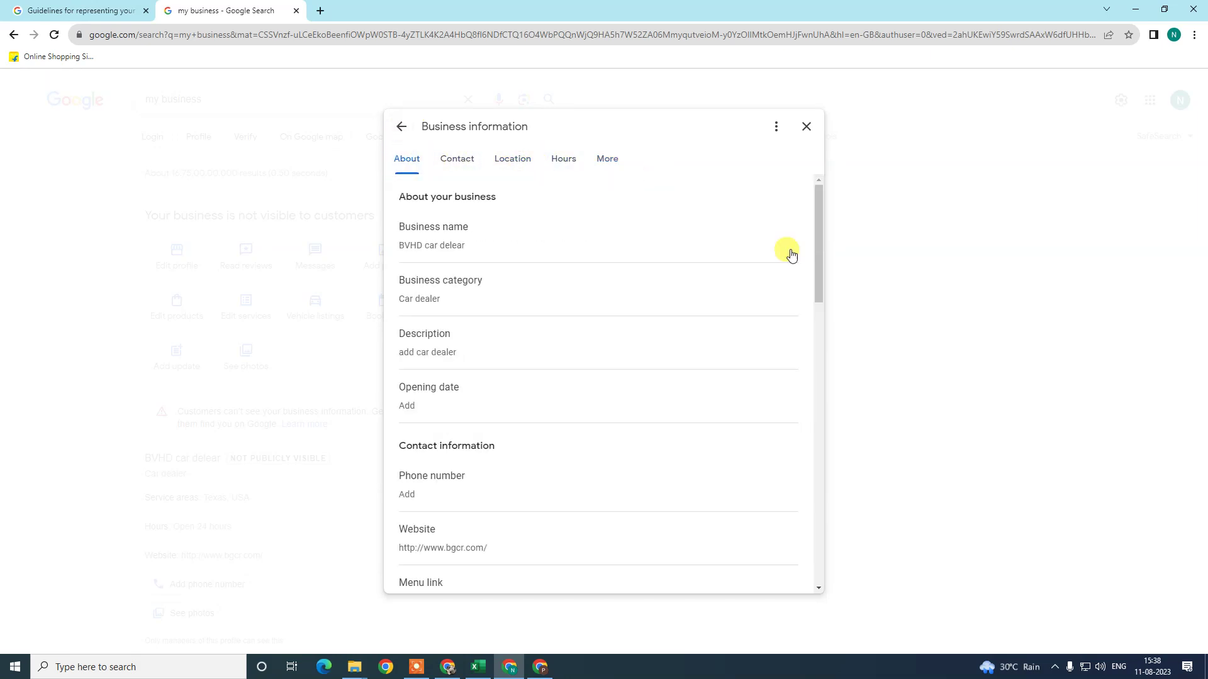
# Scroll through the business details and close the editor back to the profile overview
pyautogui.scroll(-15, 585, 394)
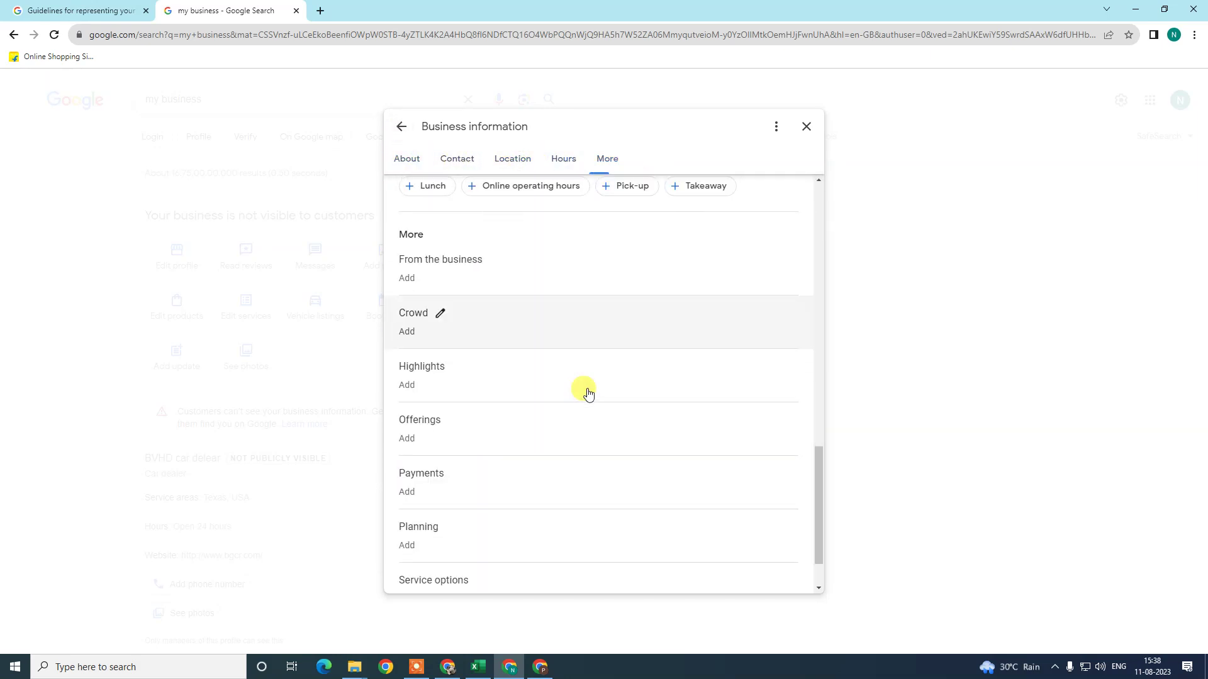
pyautogui.scroll(10, 582, 396)
pyautogui.scroll(10, 566, 403)
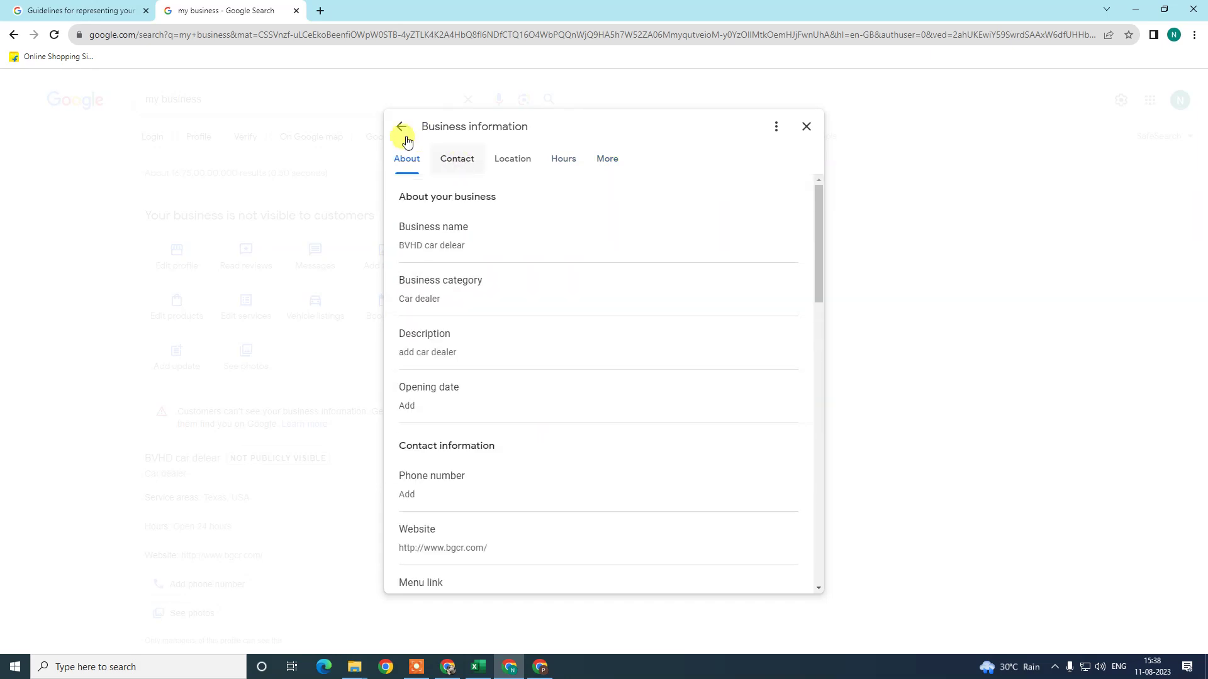
pyautogui.scroll(-7, 567, 371)
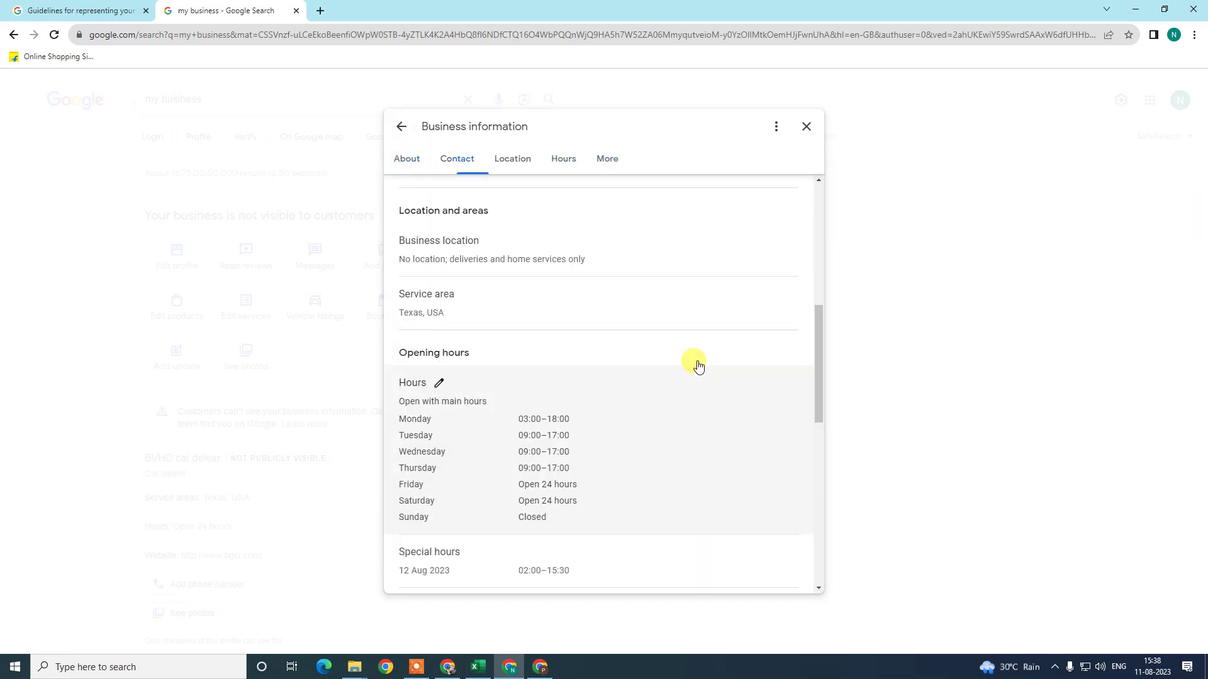
pyautogui.moveTo(818, 359); pyautogui.dragTo(369, 168)
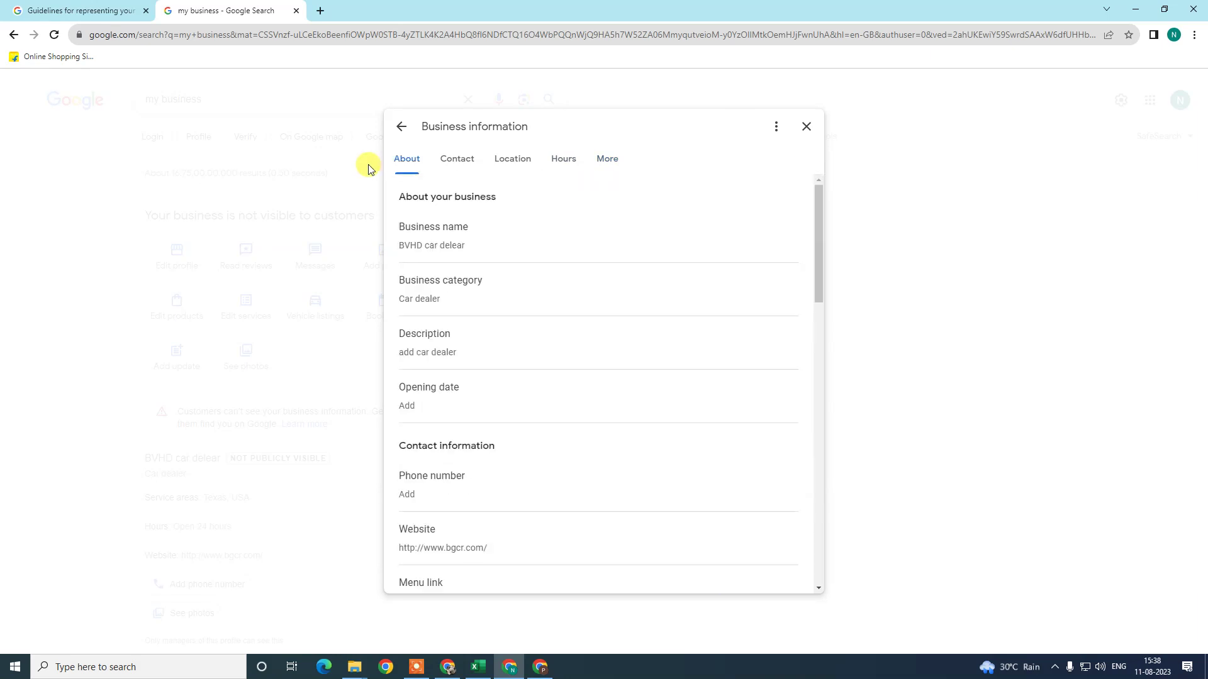
pyautogui.click(406, 131)
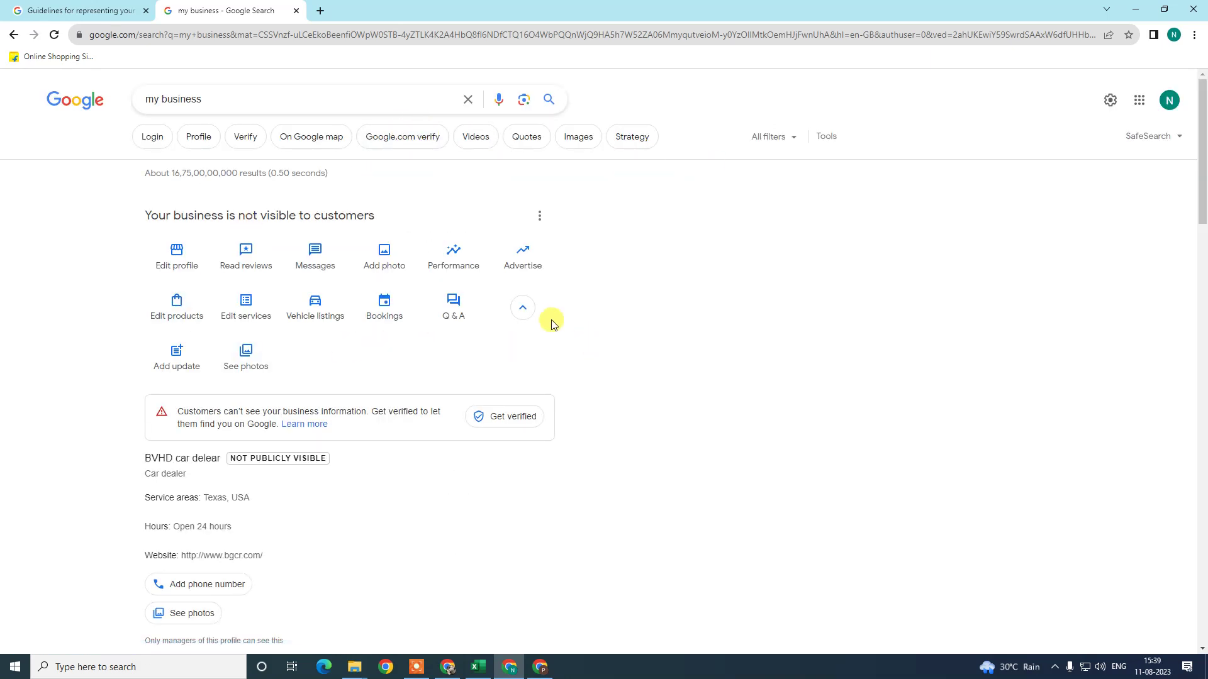
pyautogui.click(321, 267)
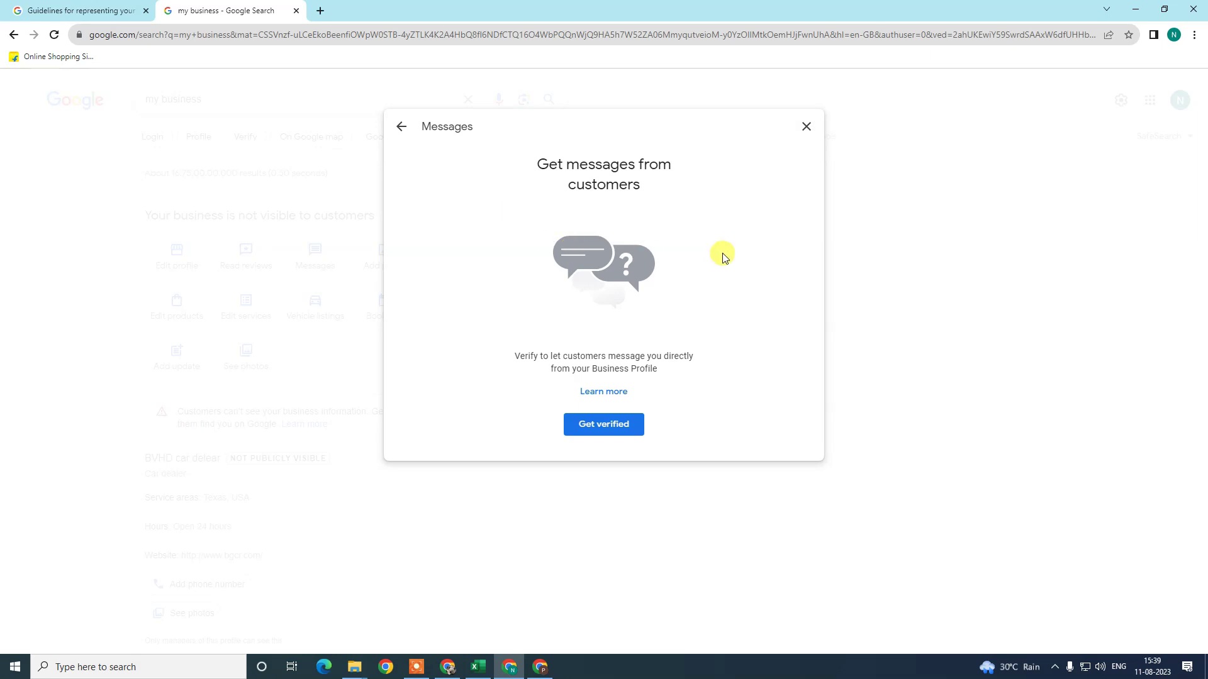
pyautogui.click(805, 128)
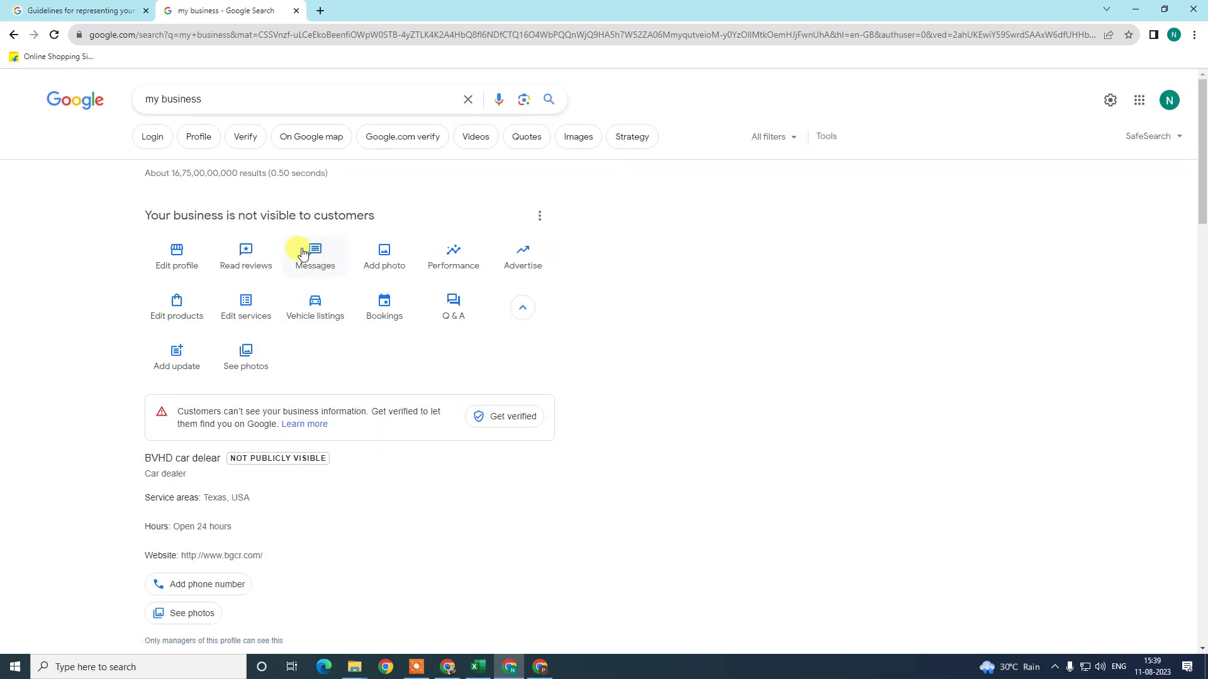
pyautogui.click(398, 265)
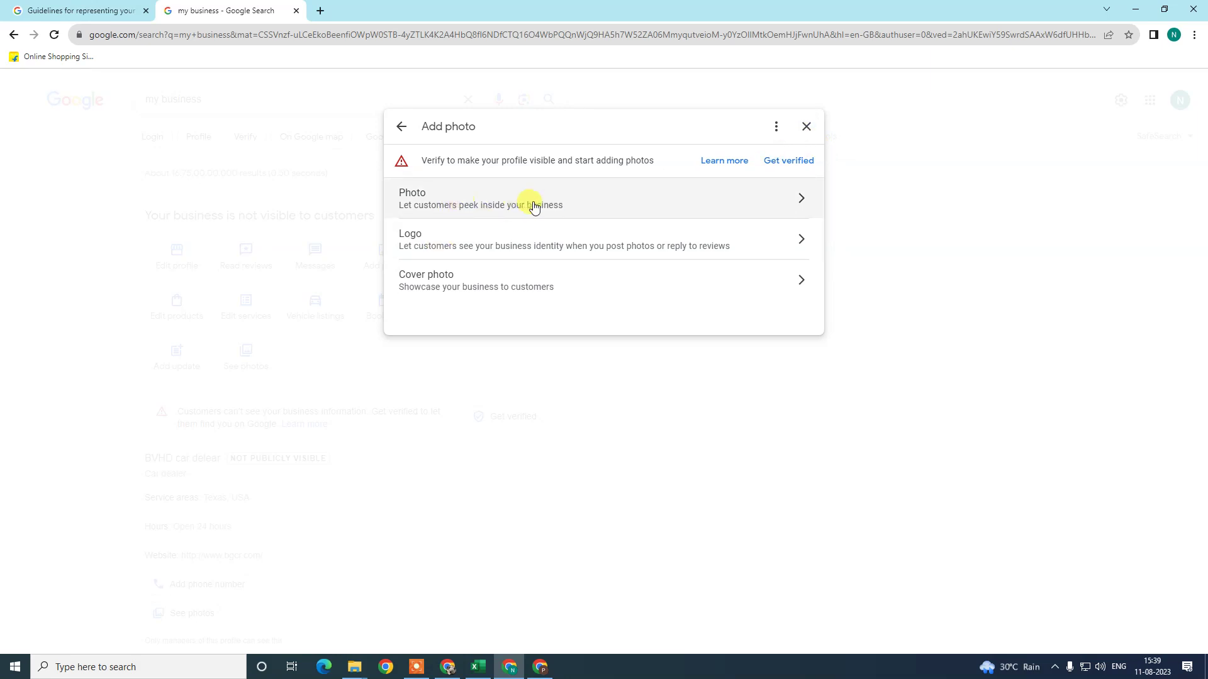
pyautogui.click(805, 129)
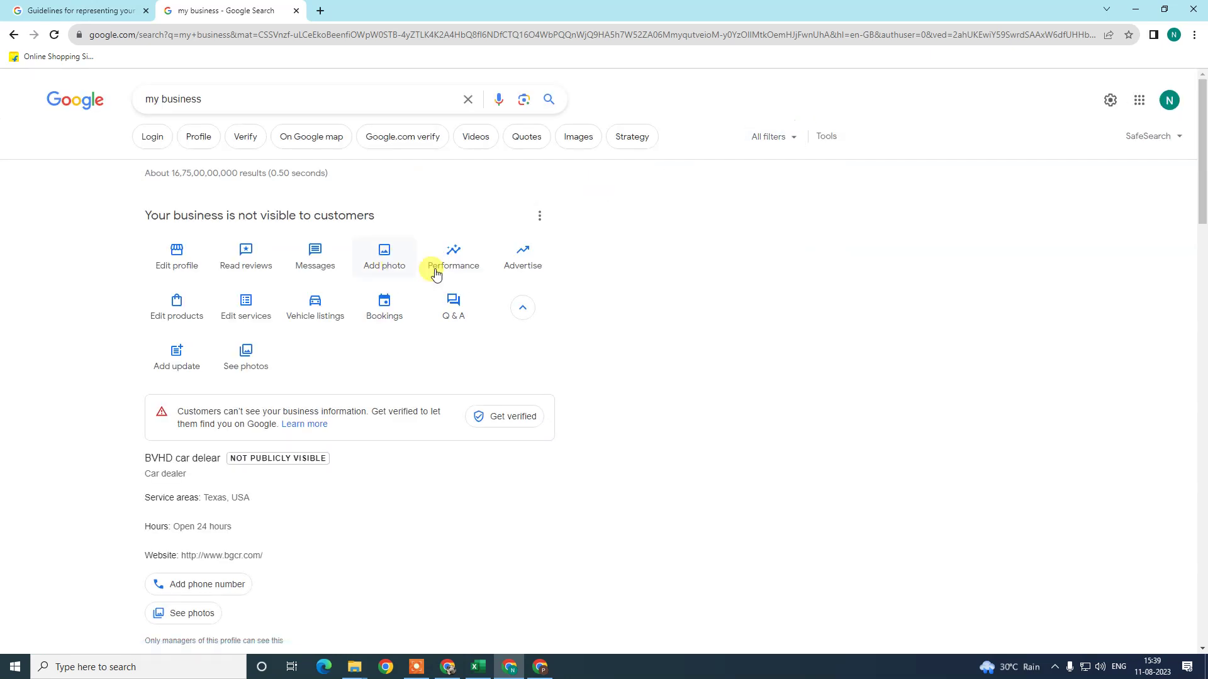
pyautogui.scroll(-1, 386, 275)
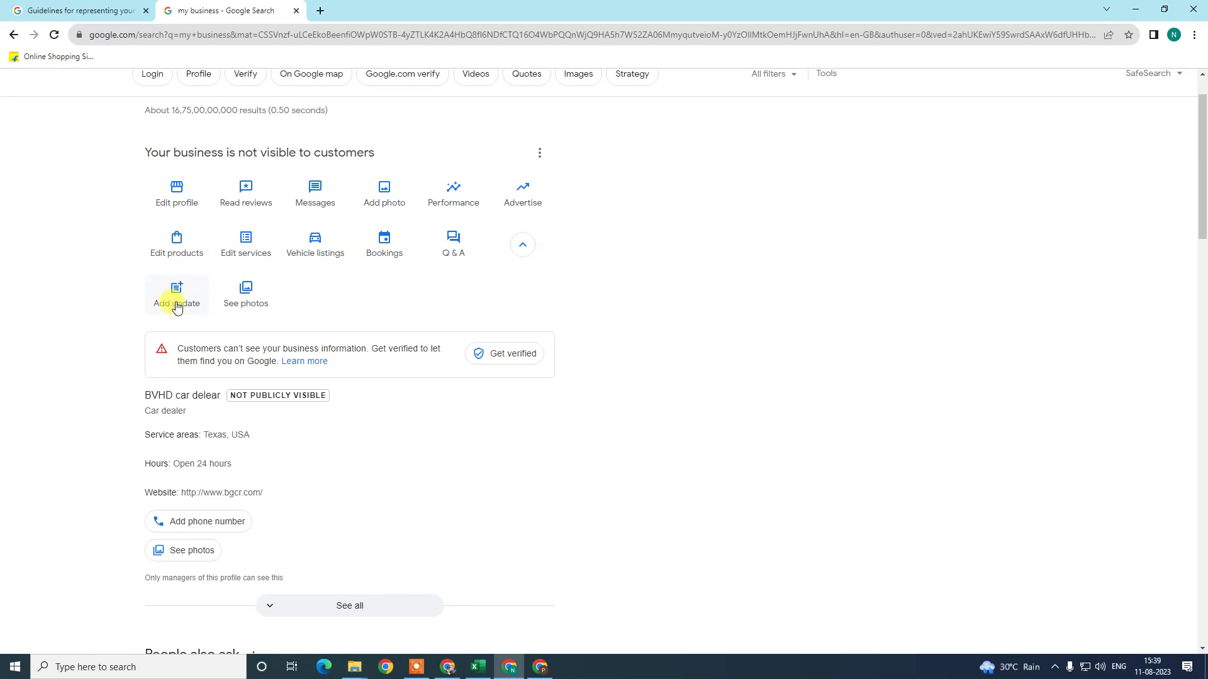
pyautogui.click(177, 307)
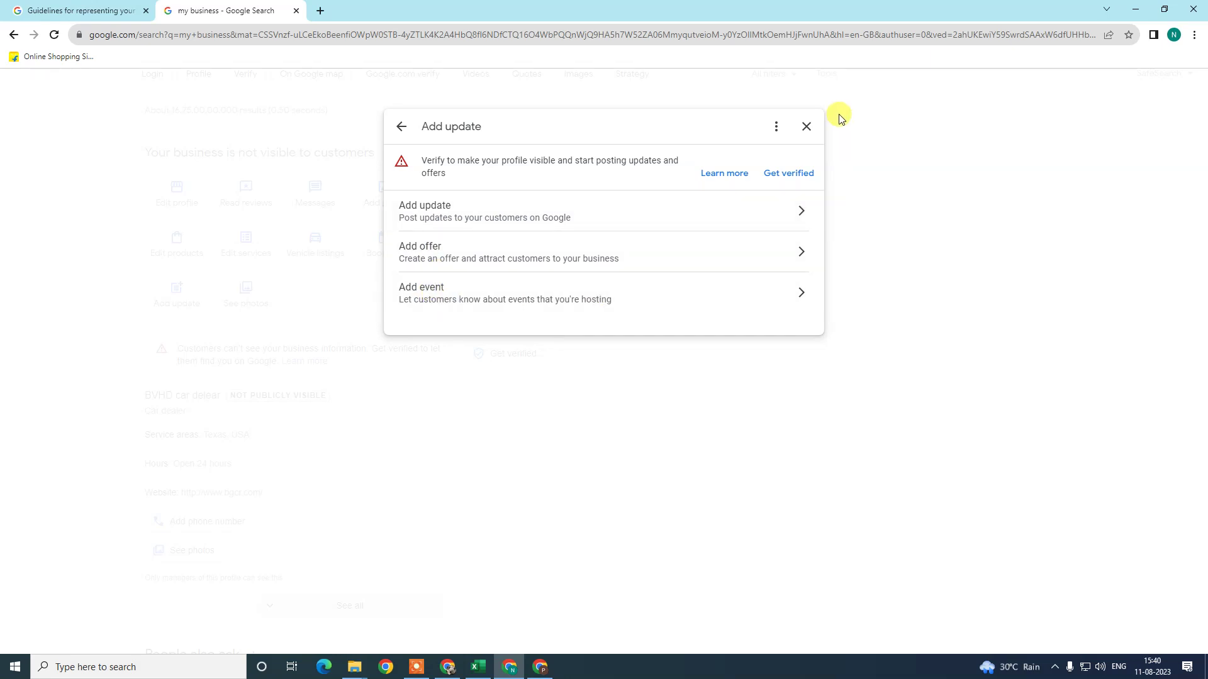
pyautogui.click(806, 128)
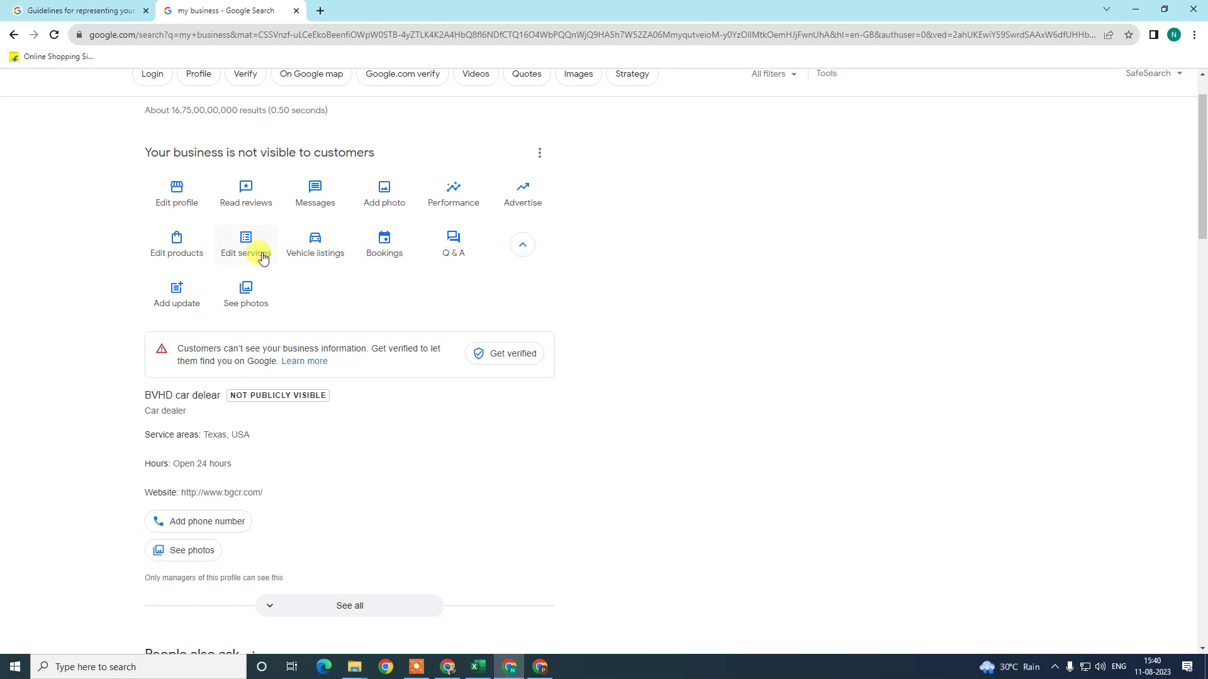
pyautogui.click(455, 244)
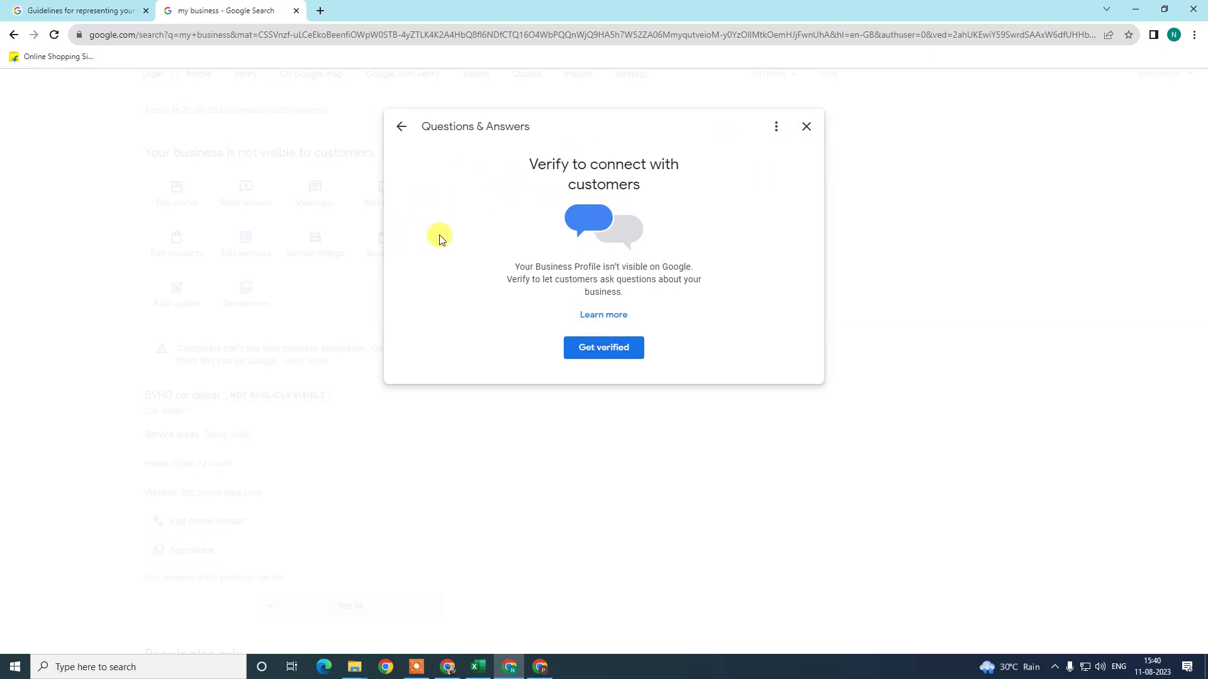
pyautogui.click(806, 126)
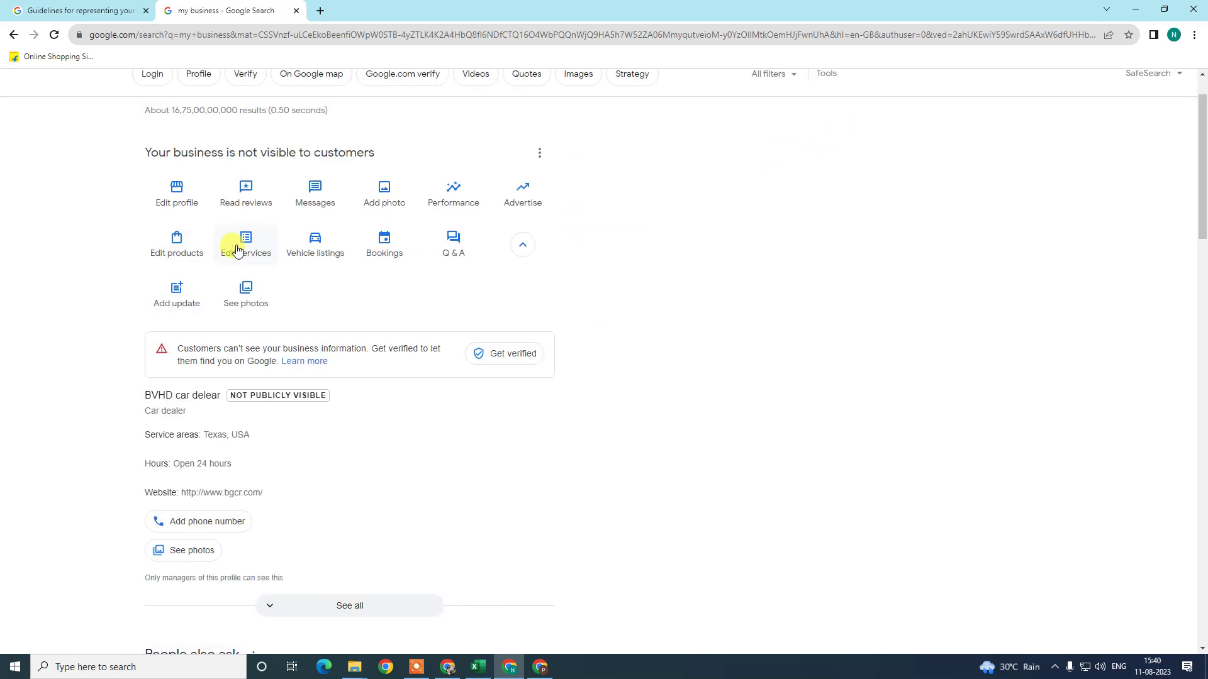
pyautogui.click(244, 250)
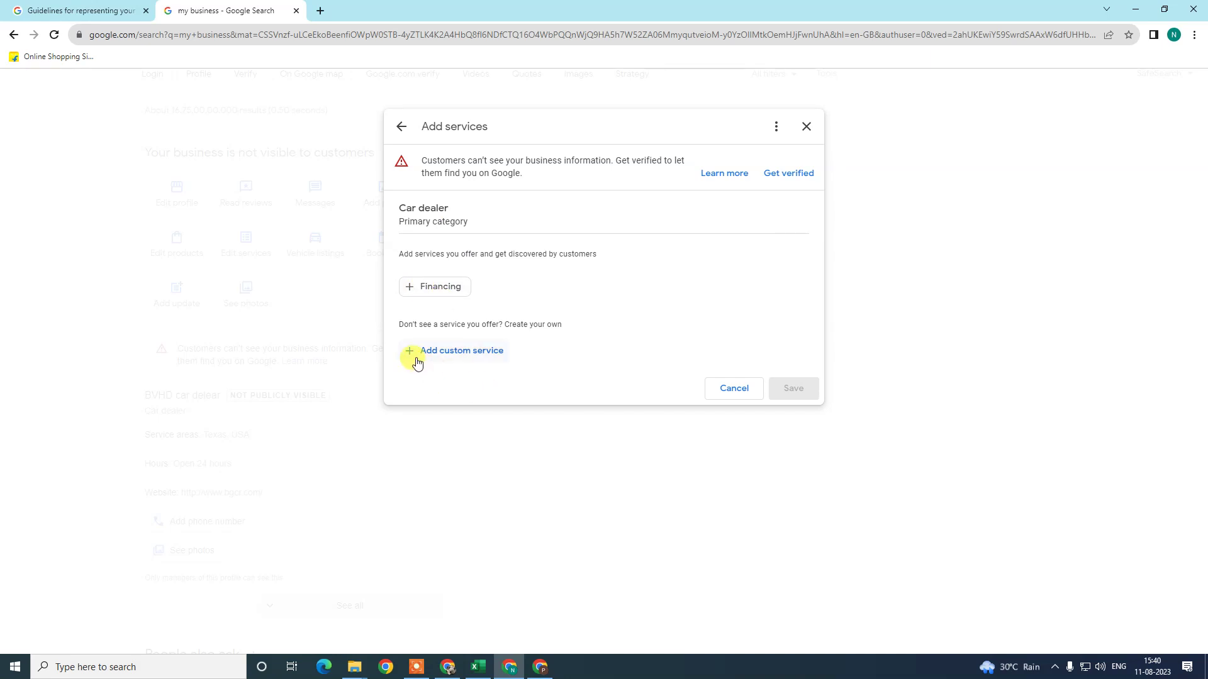
pyautogui.moveTo(401, 222); pyautogui.dragTo(468, 221)
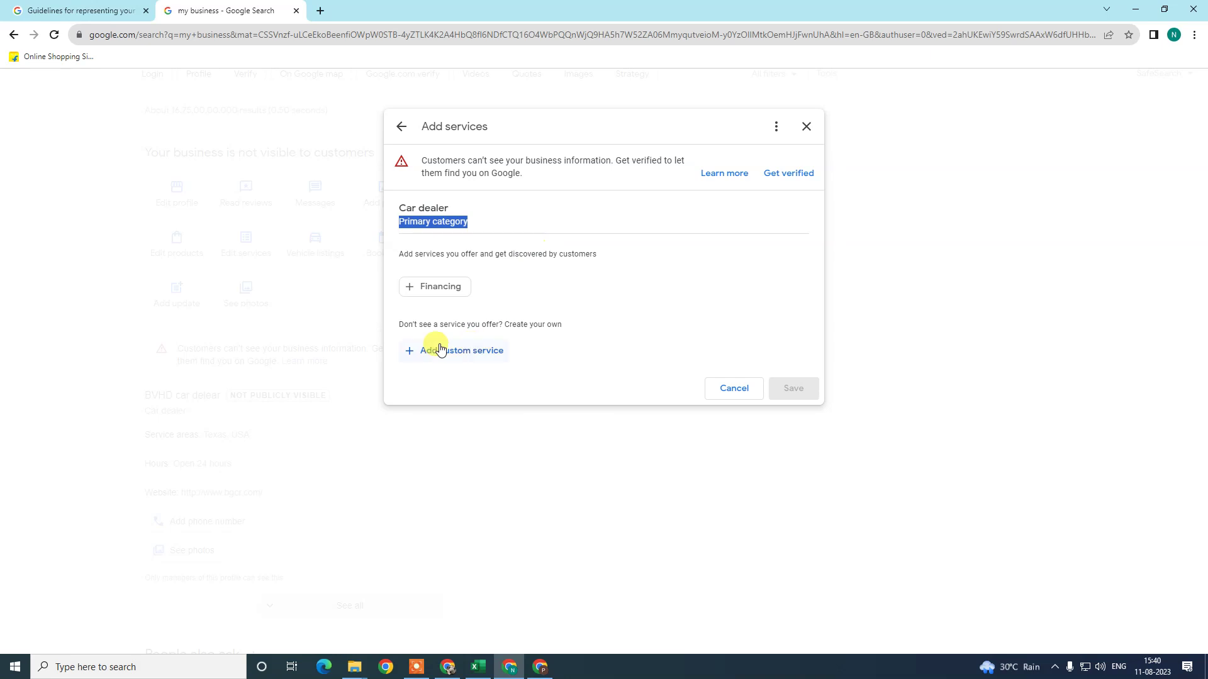
pyautogui.click(408, 292)
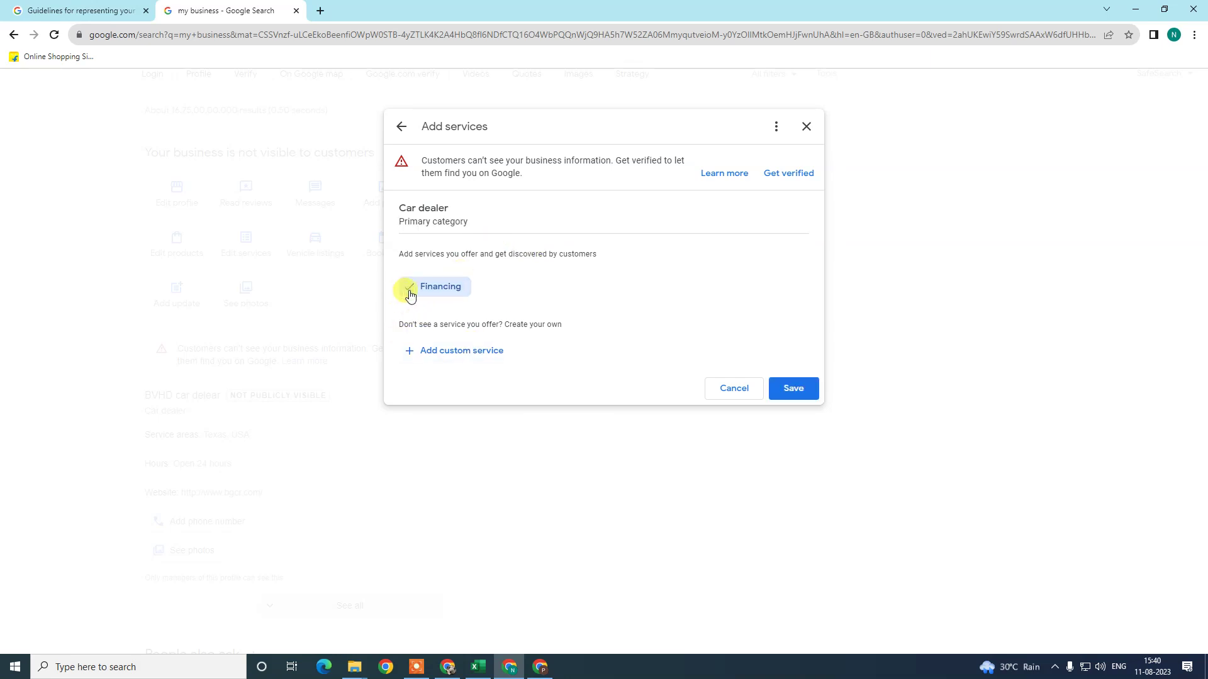
pyautogui.click(419, 300)
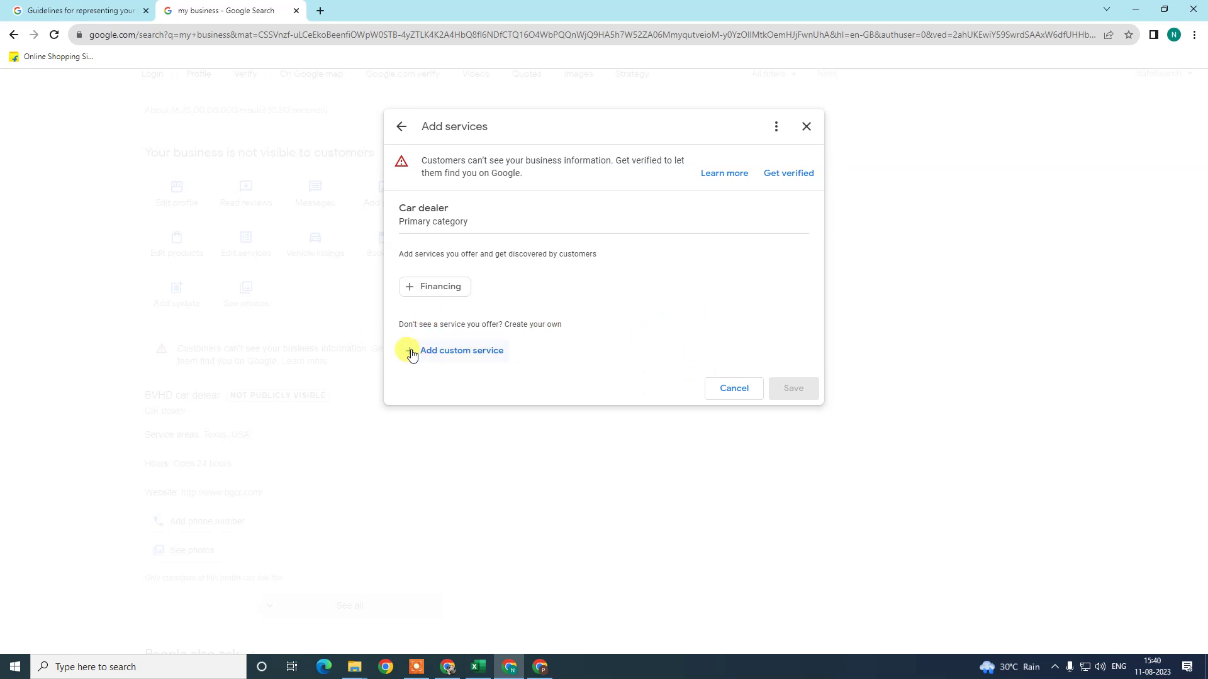
pyautogui.click(717, 388)
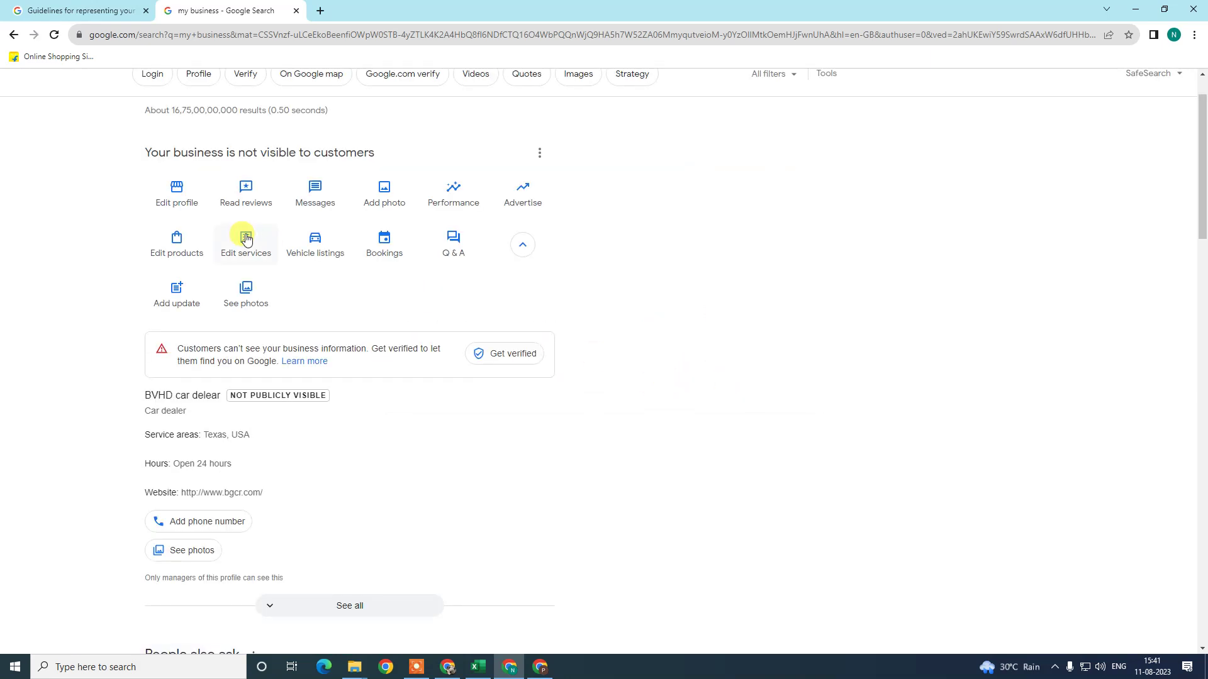
pyautogui.click(180, 250)
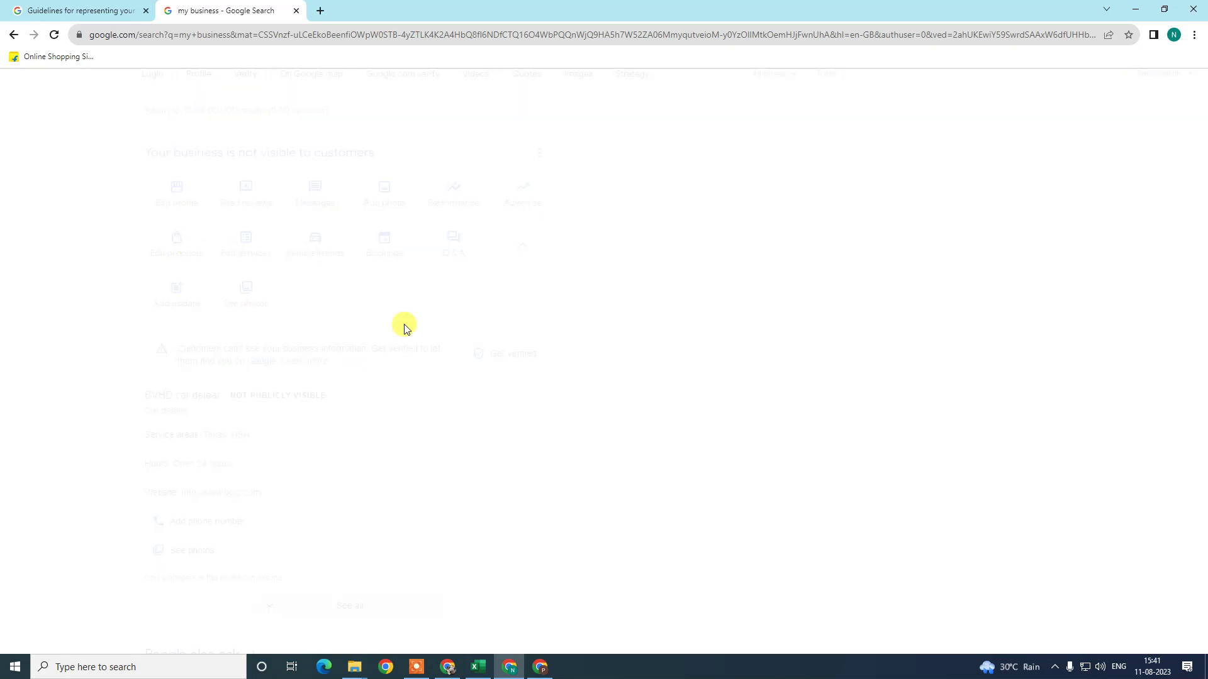
pyautogui.click(806, 127)
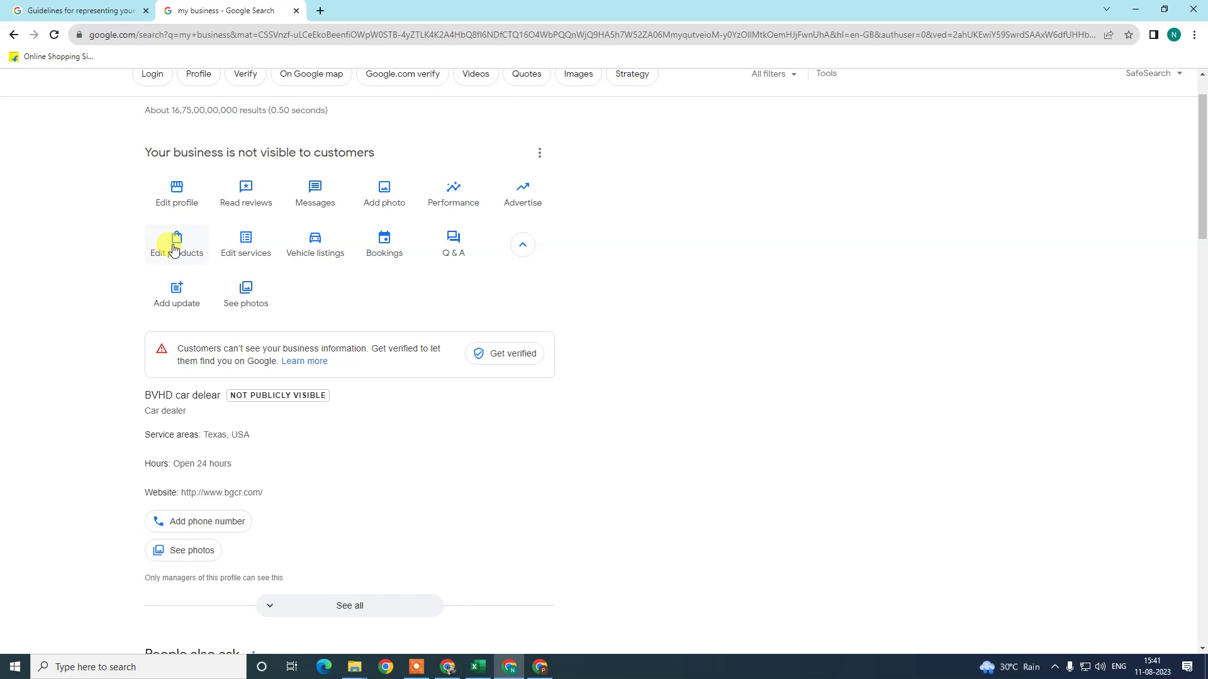
pyautogui.click(176, 244)
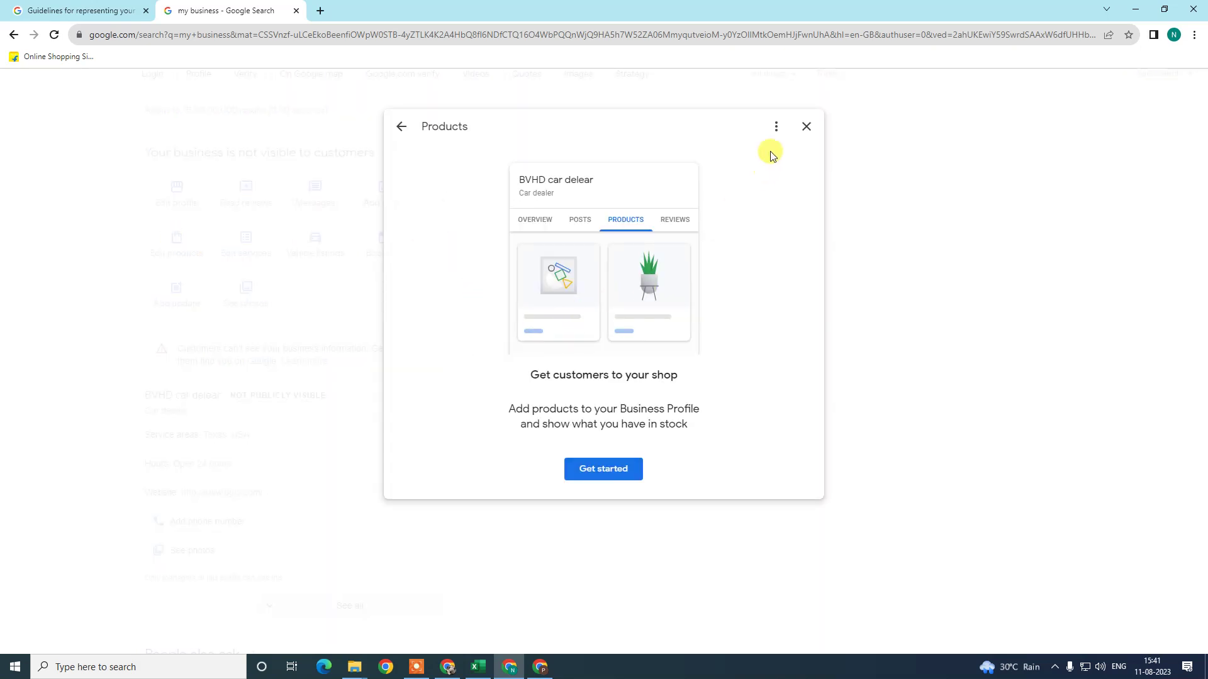
pyautogui.click(805, 127)
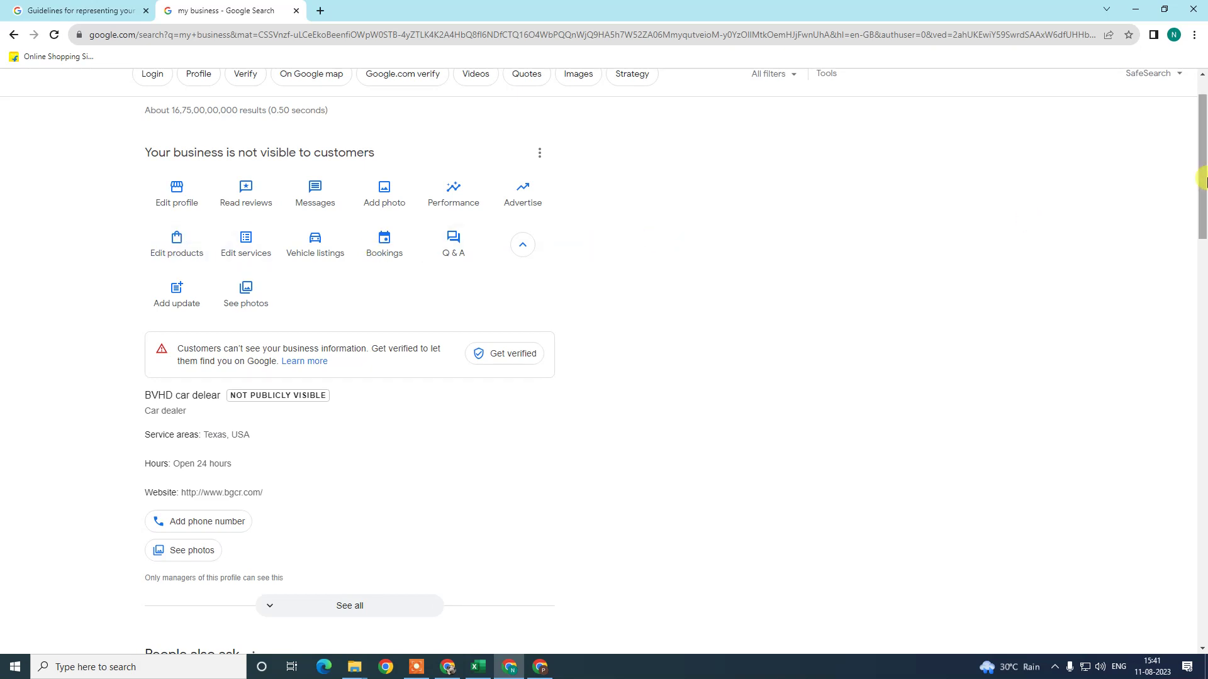
pyautogui.scroll(1, 141, 119)
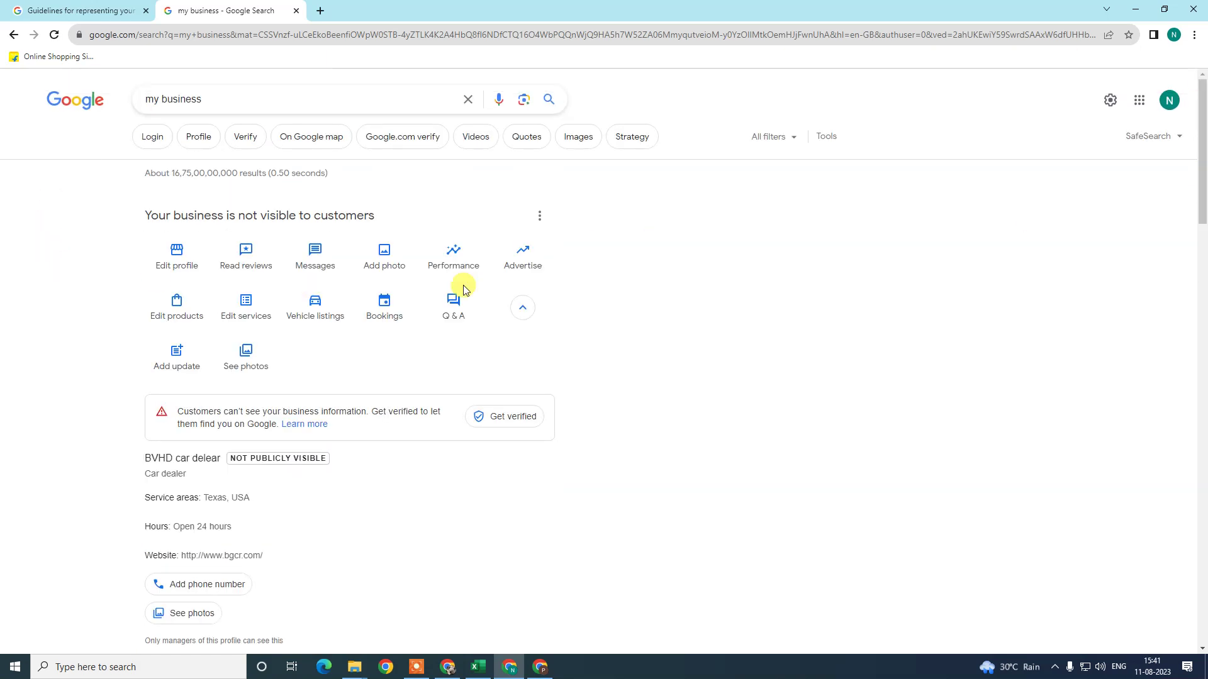